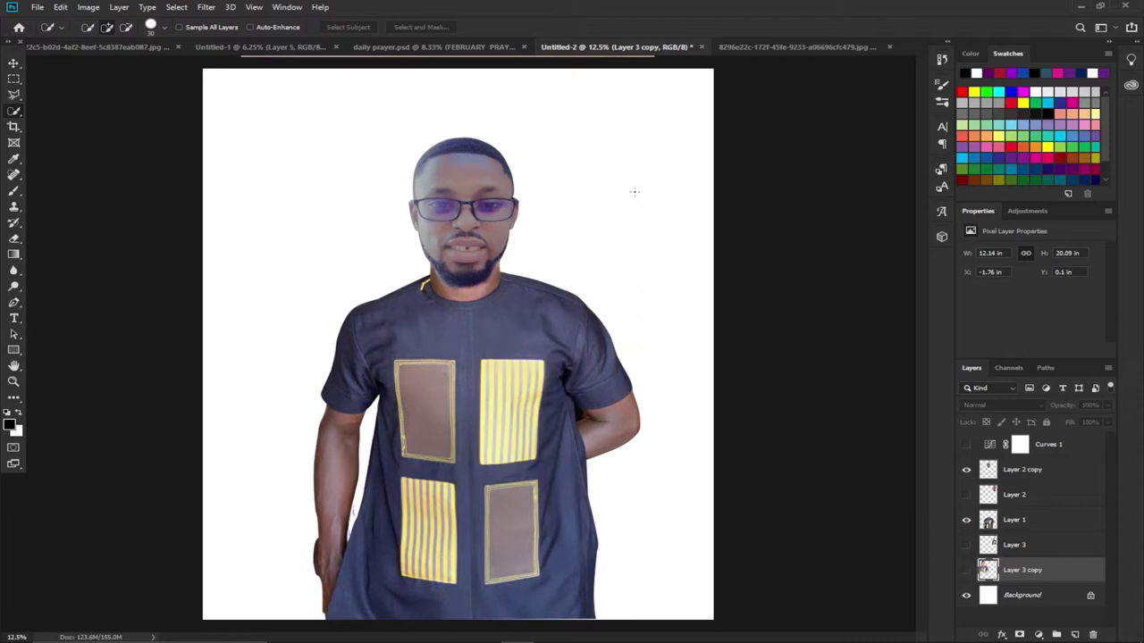
Step: Show Layer 3 copy and Layer 2 beside the finished composite to compare the source images, and hide both layers
key(v)
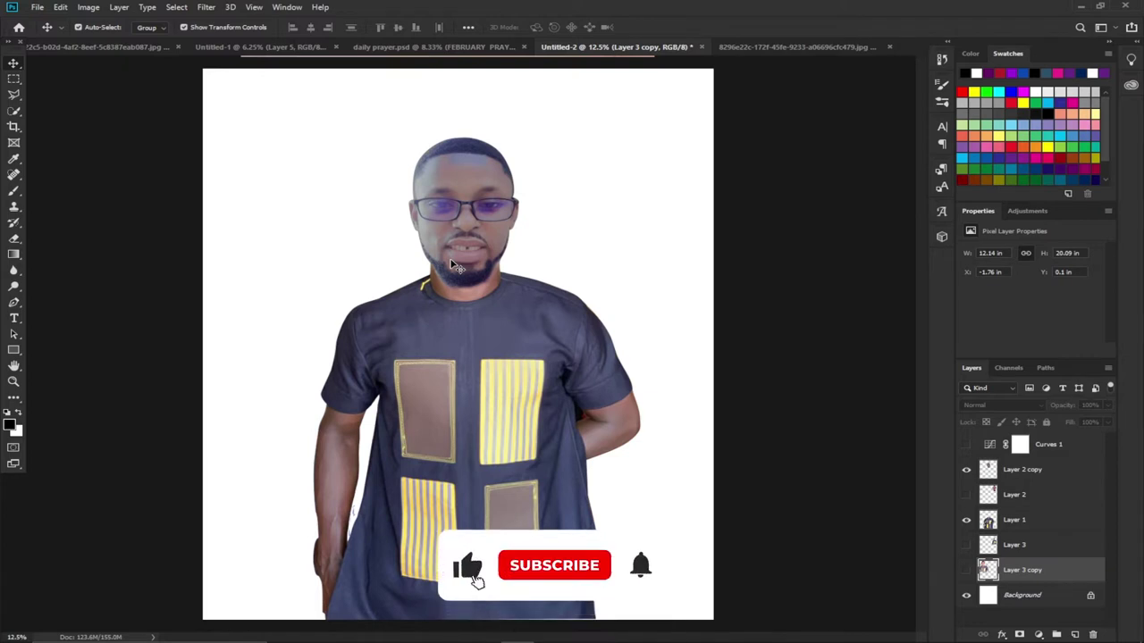
click(966, 570)
drag(357, 221, 349, 215)
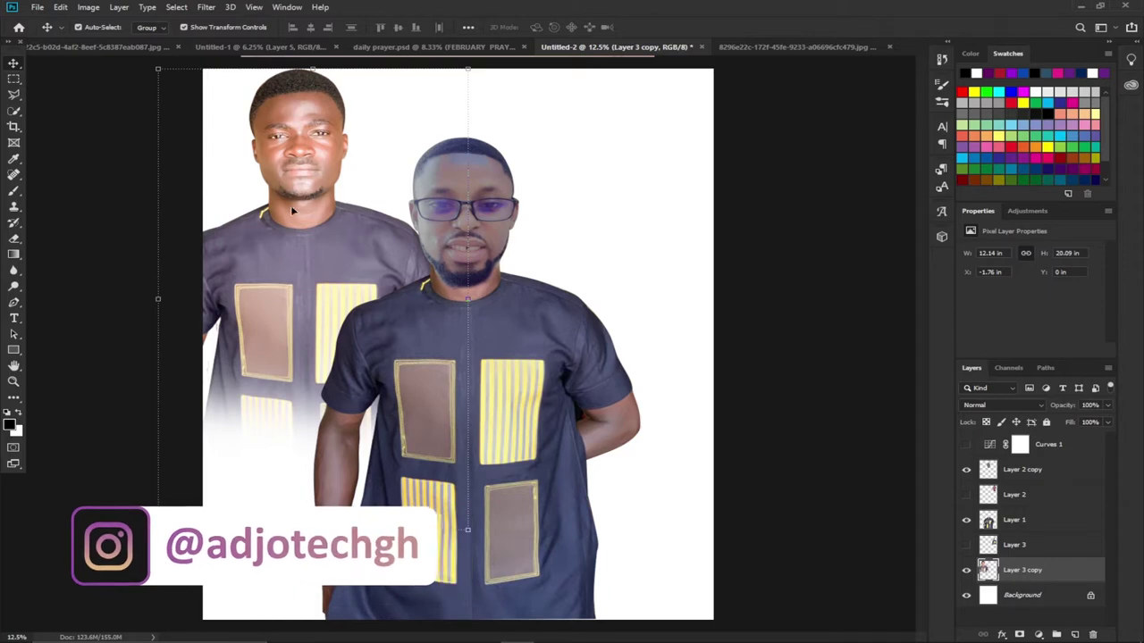
click(966, 497)
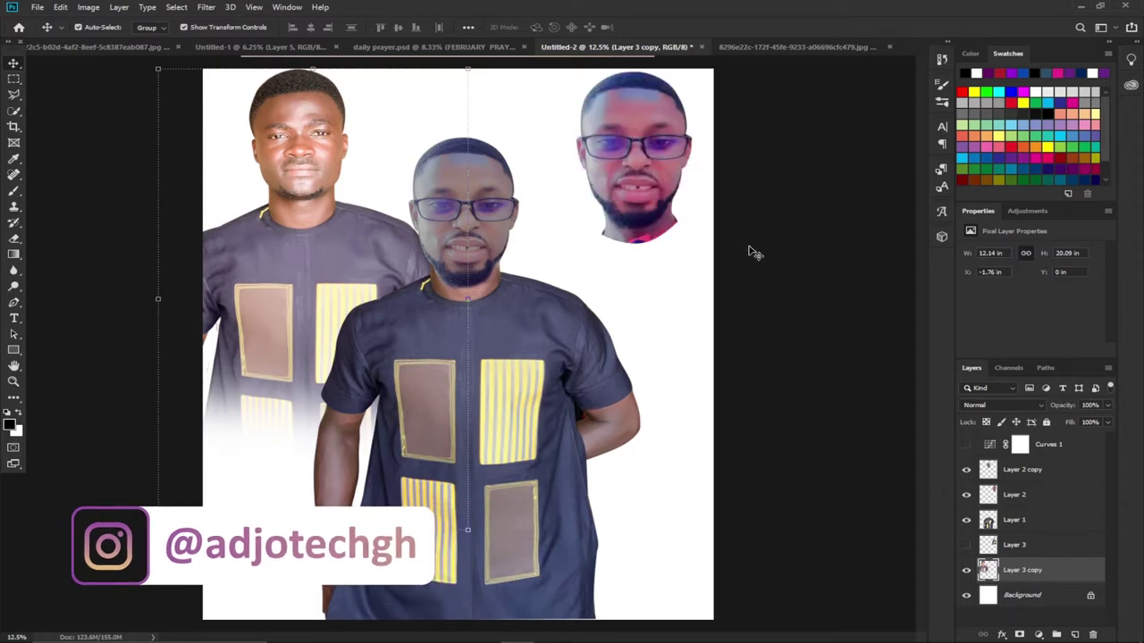
drag(641, 168, 632, 191)
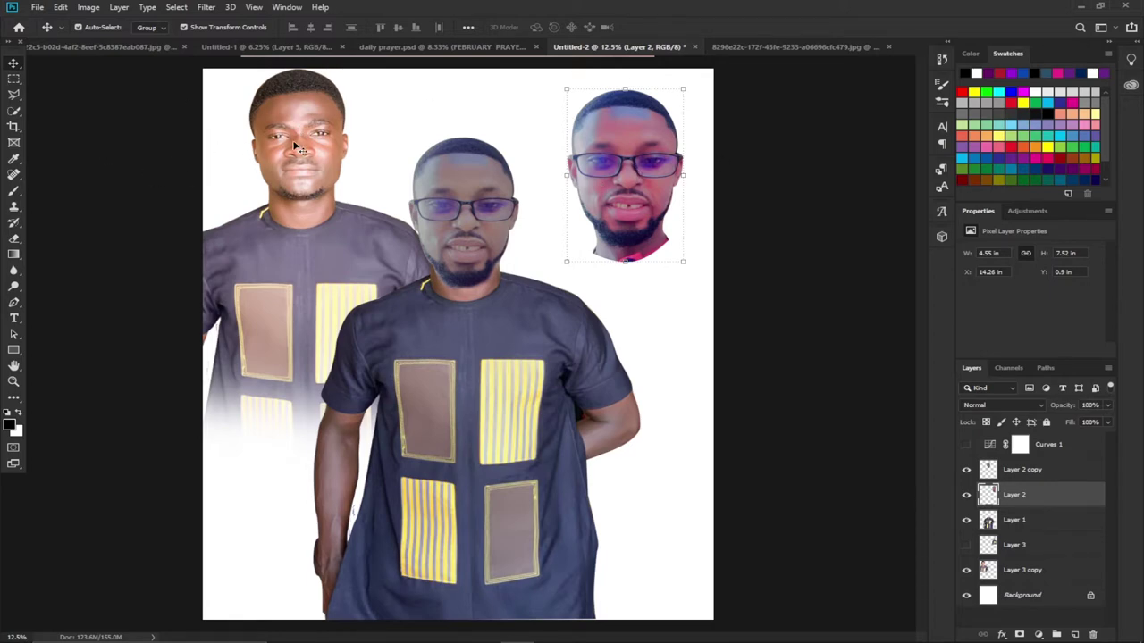
click(279, 178)
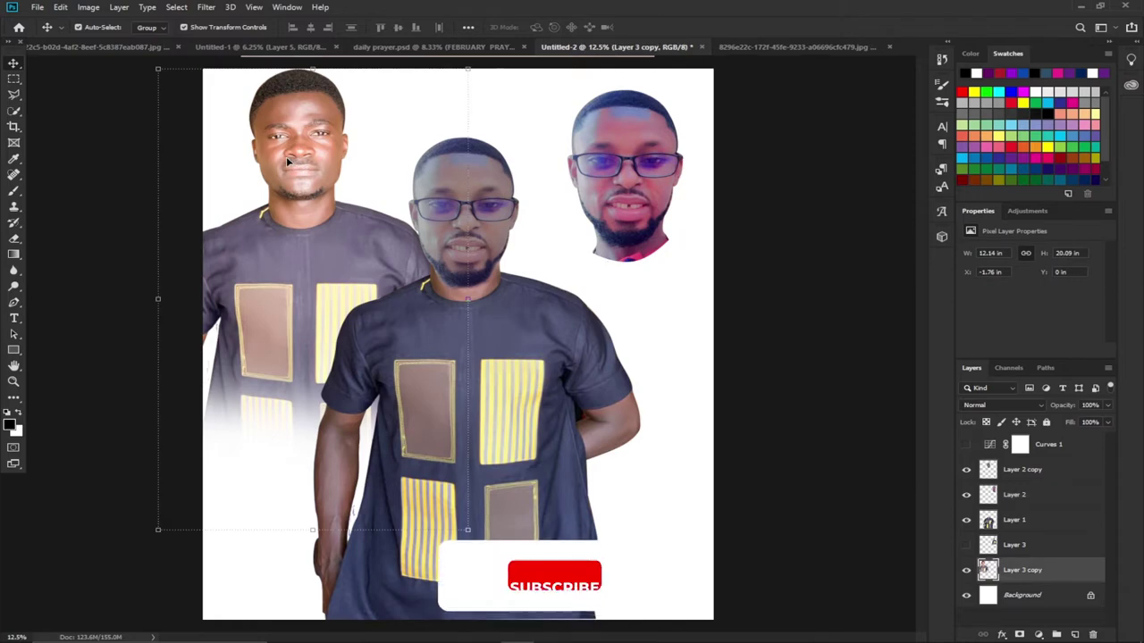
click(778, 306)
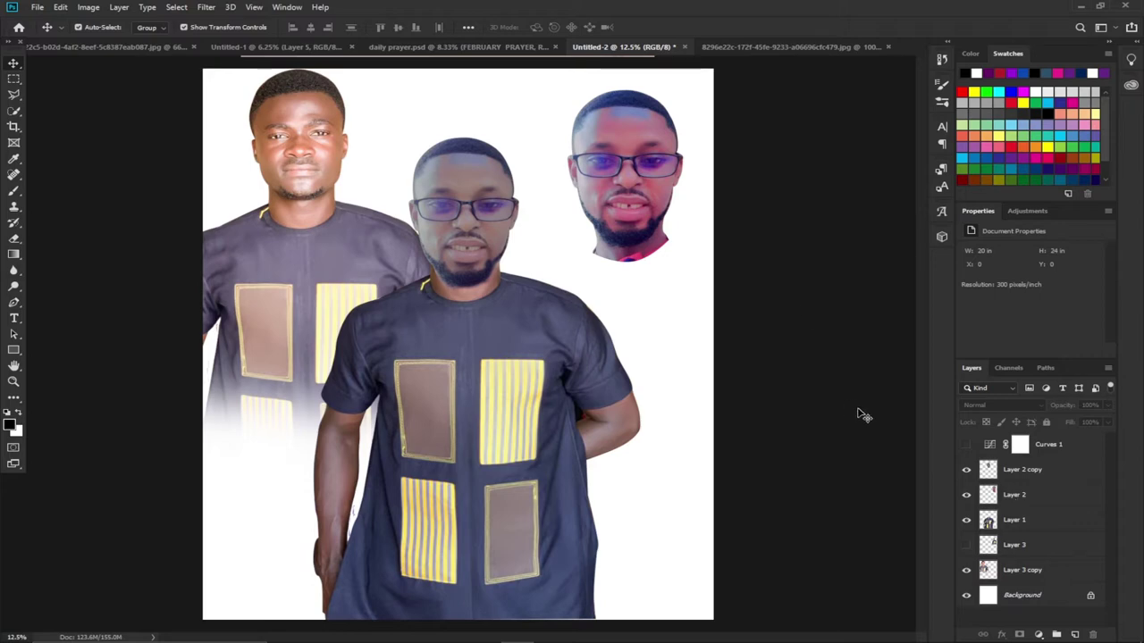
click(332, 224)
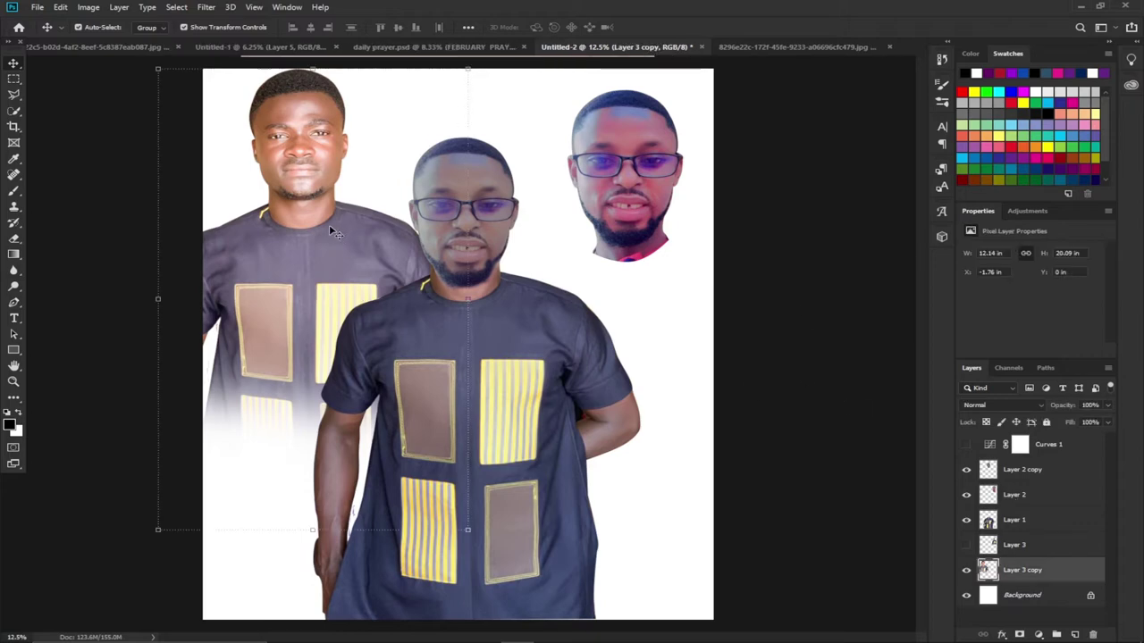
click(652, 190)
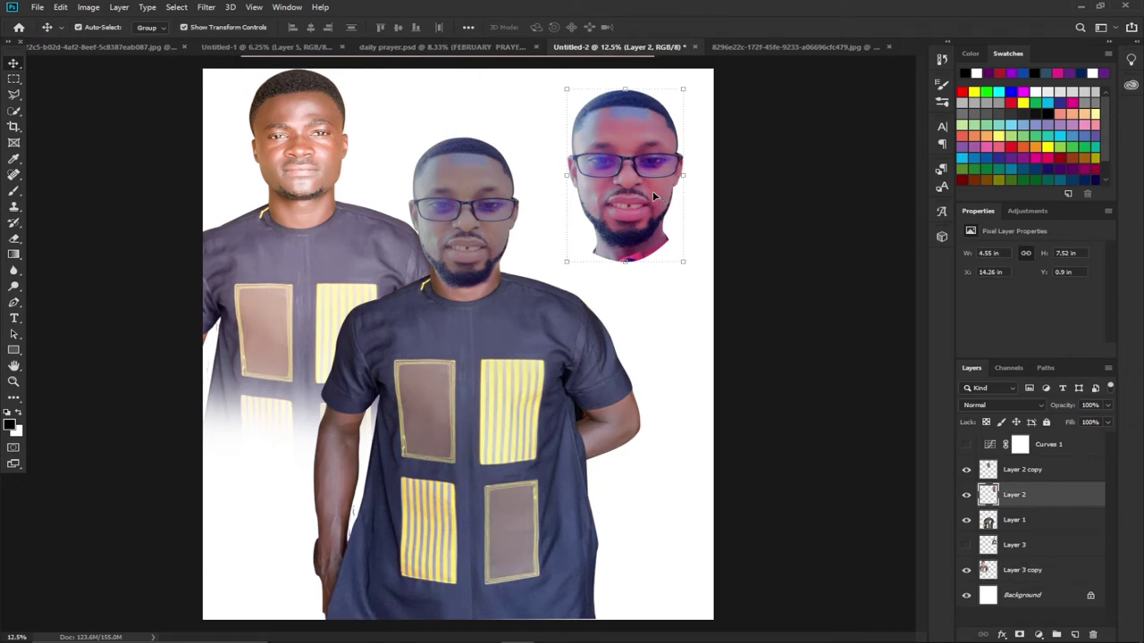
click(965, 495)
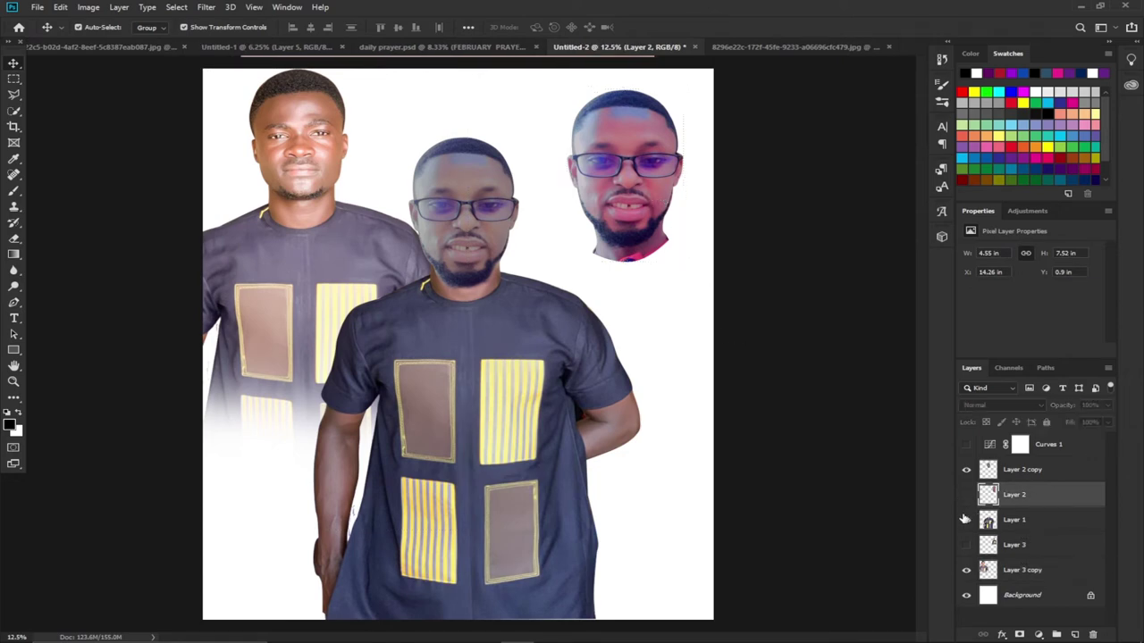
click(966, 570)
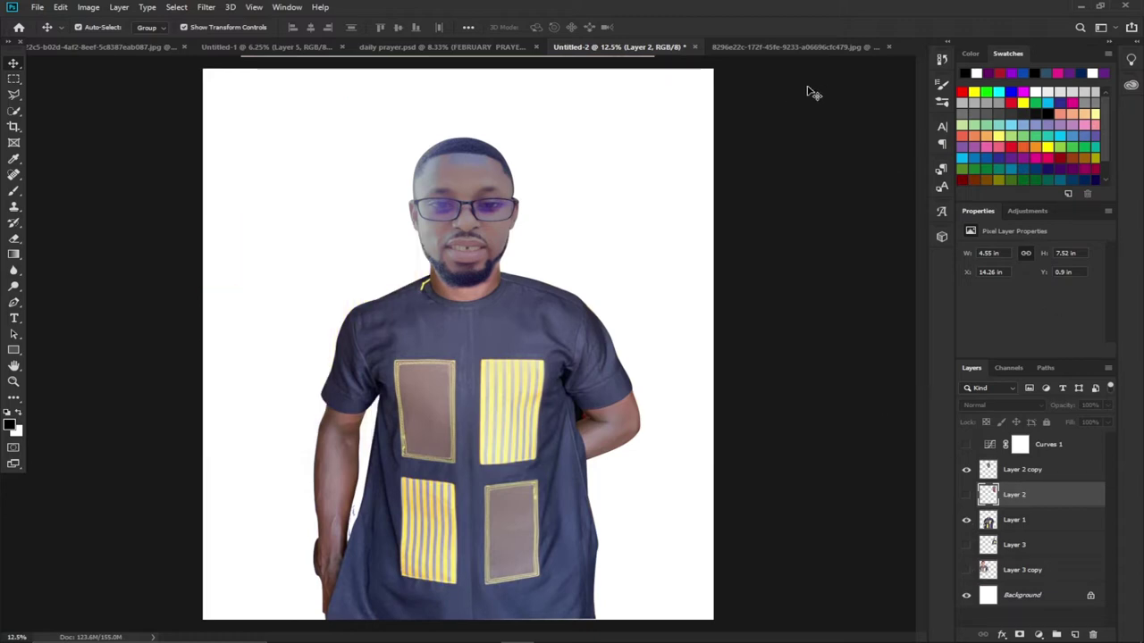
Step: Create a new document 20 inches wide and 25 inches high at a resolution of 300 pixels/inch
click(36, 7)
key(Escape)
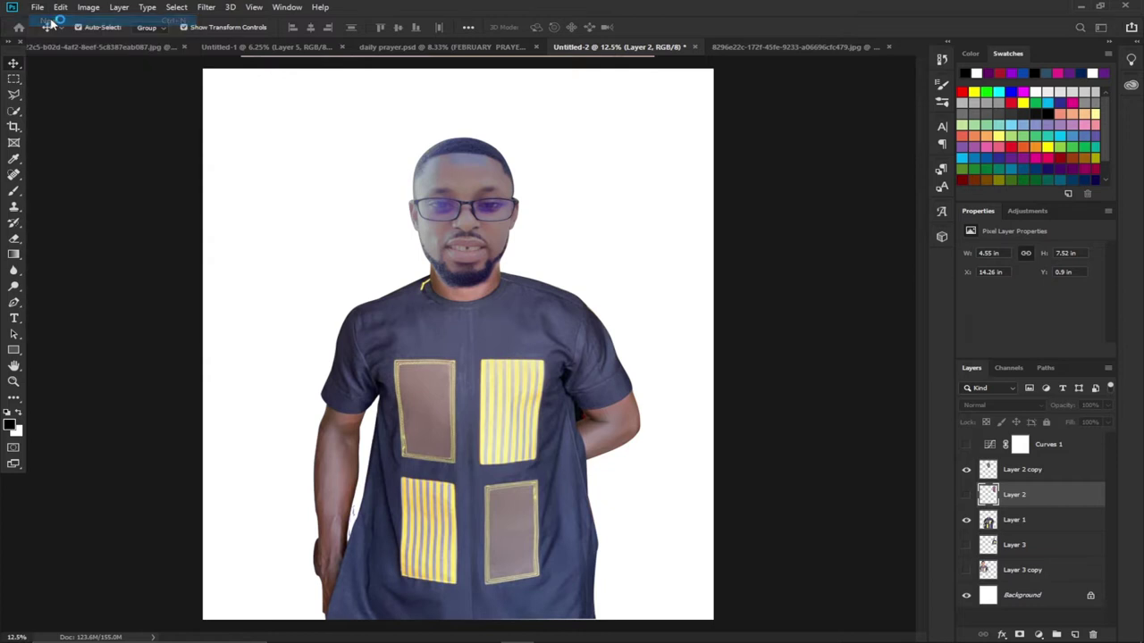
key(ctrl+n)
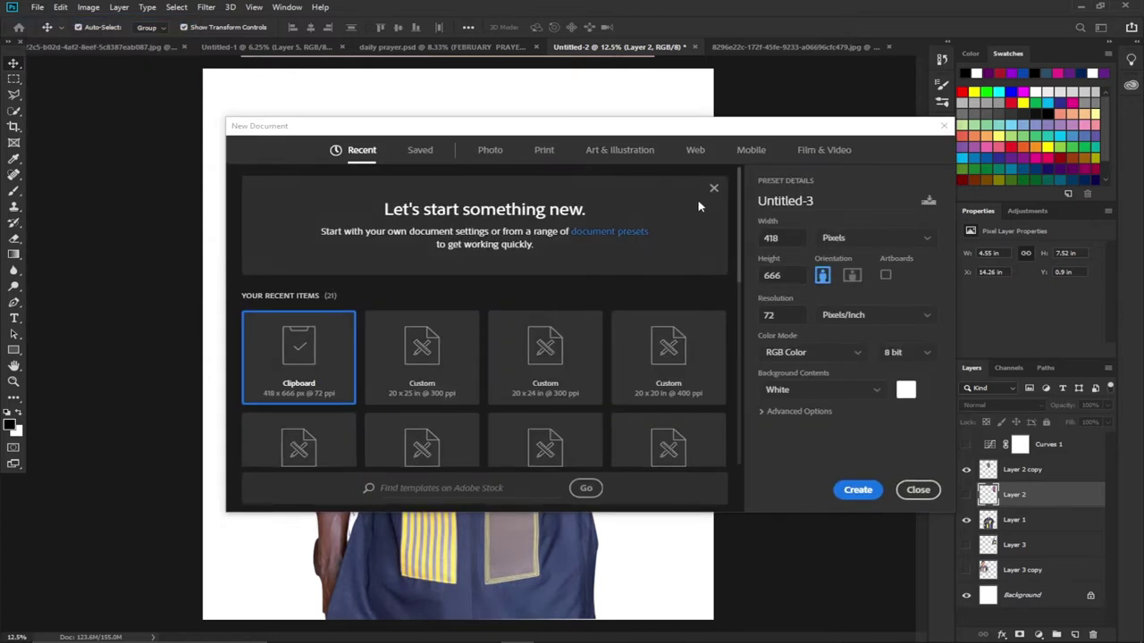
click(896, 248)
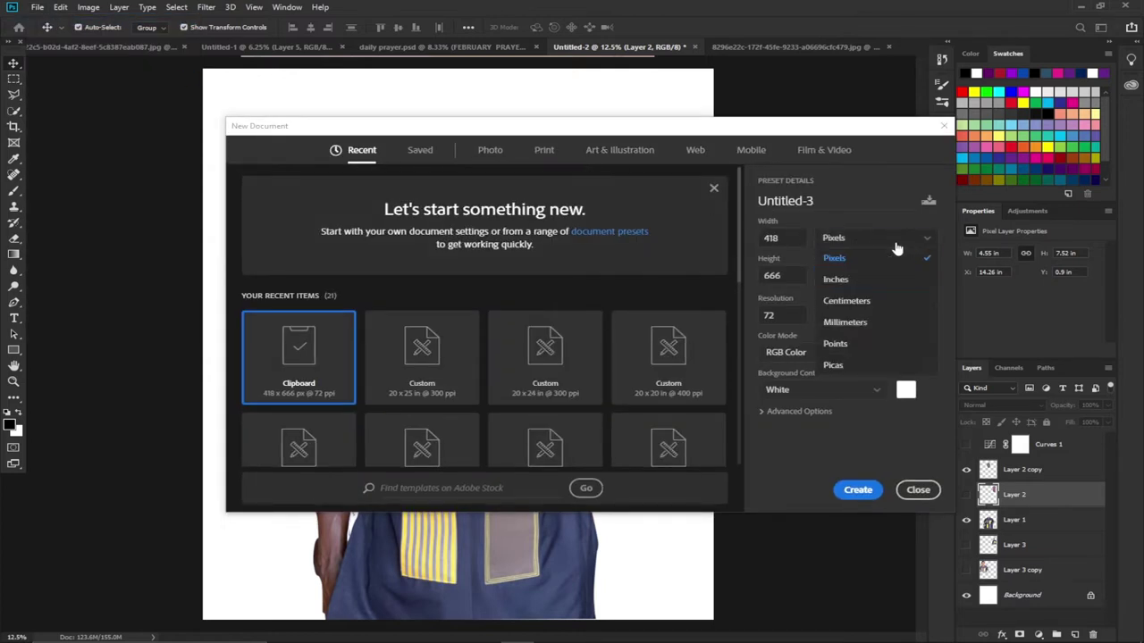
click(853, 280)
click(791, 237)
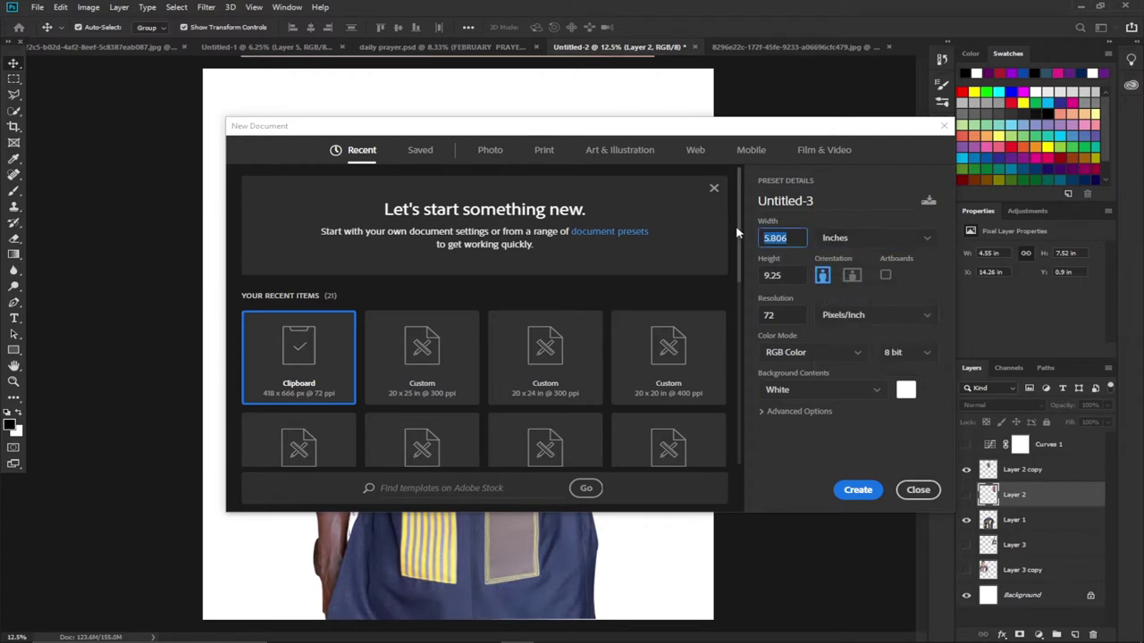
text(20)
click(794, 275)
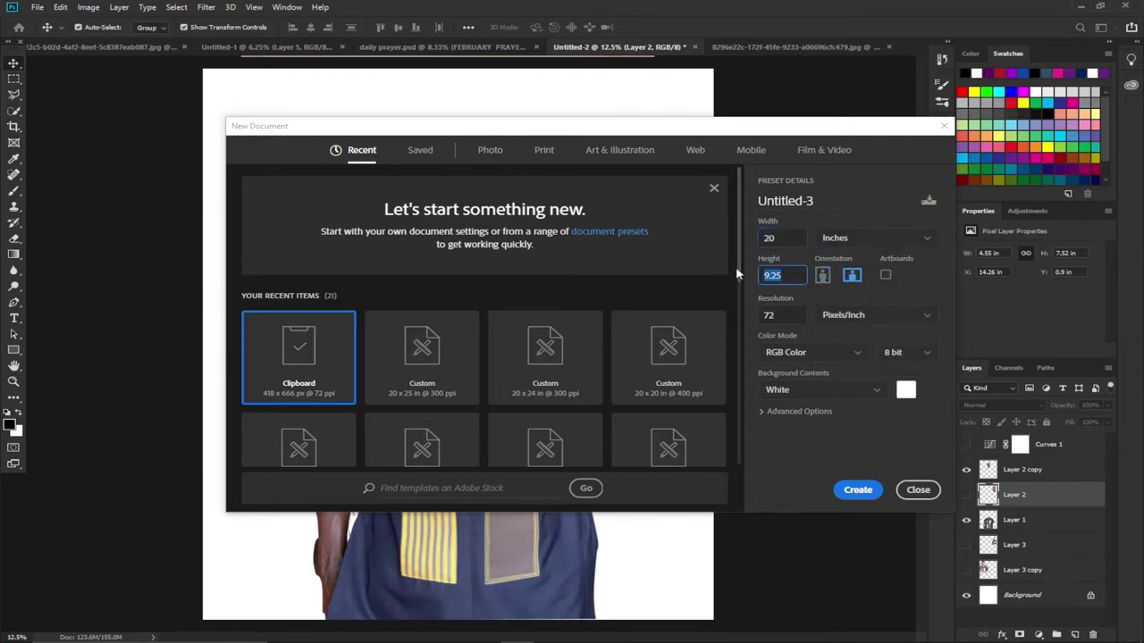
text(25)
click(766, 315)
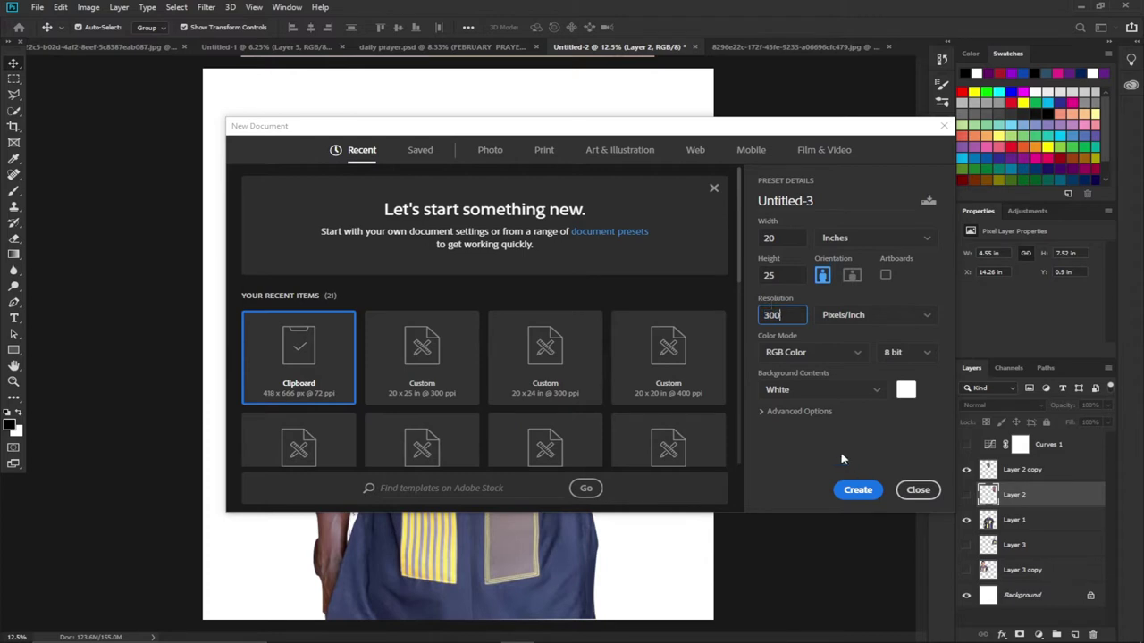
click(858, 490)
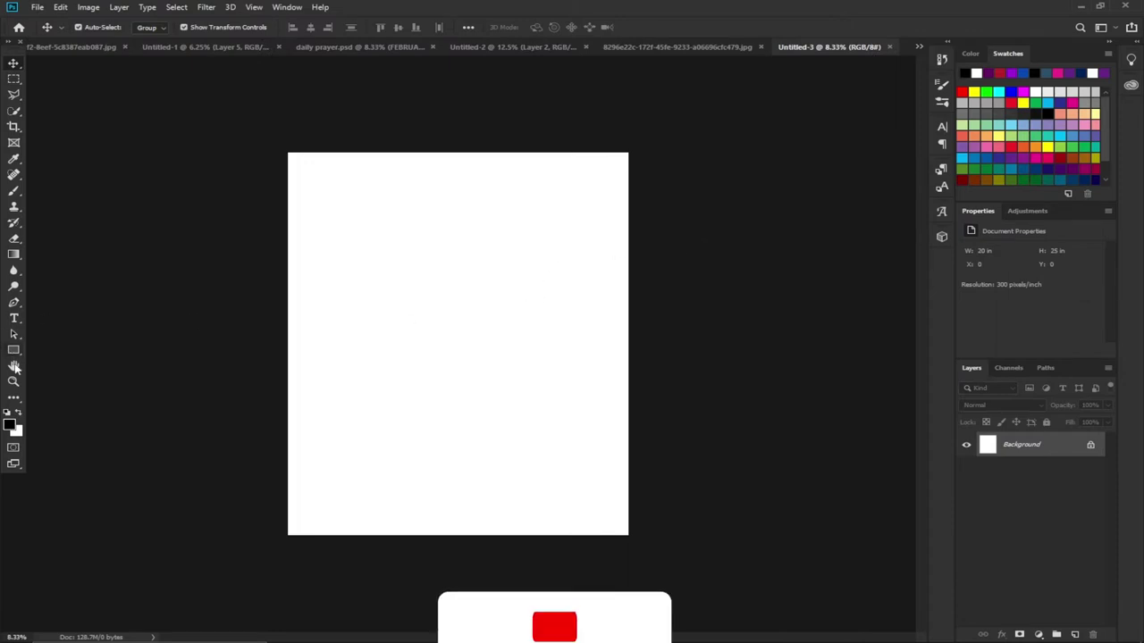
Step: Show Layer 3 in Untitled-2 and copy its cut-out of the man in the navy shirt into Untitled-3
key(z)
click(427, 347)
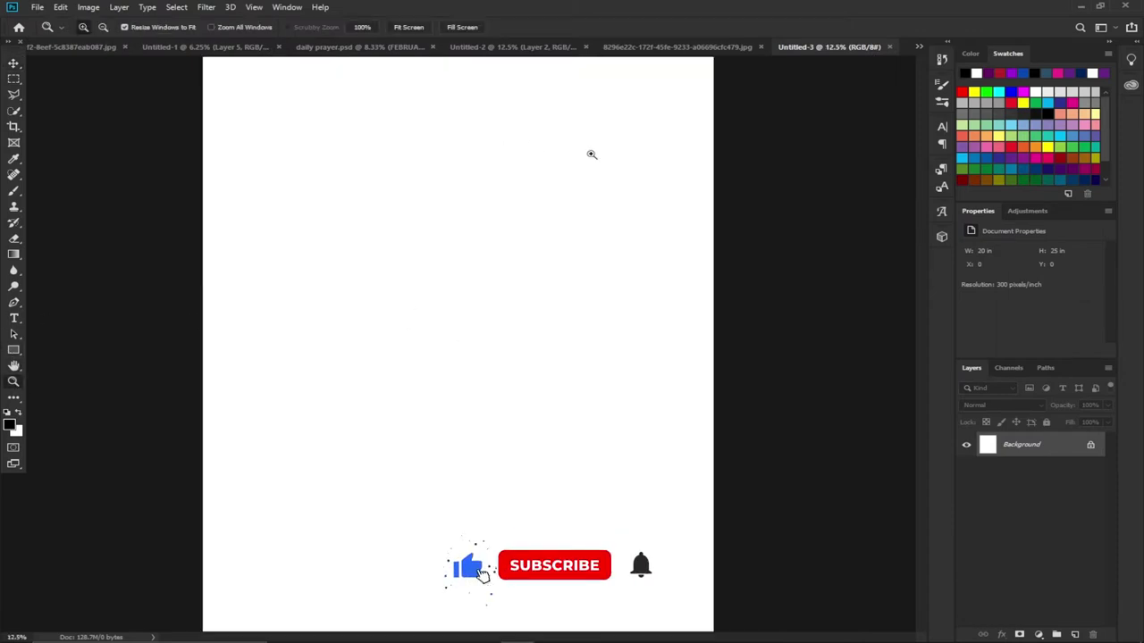
click(522, 47)
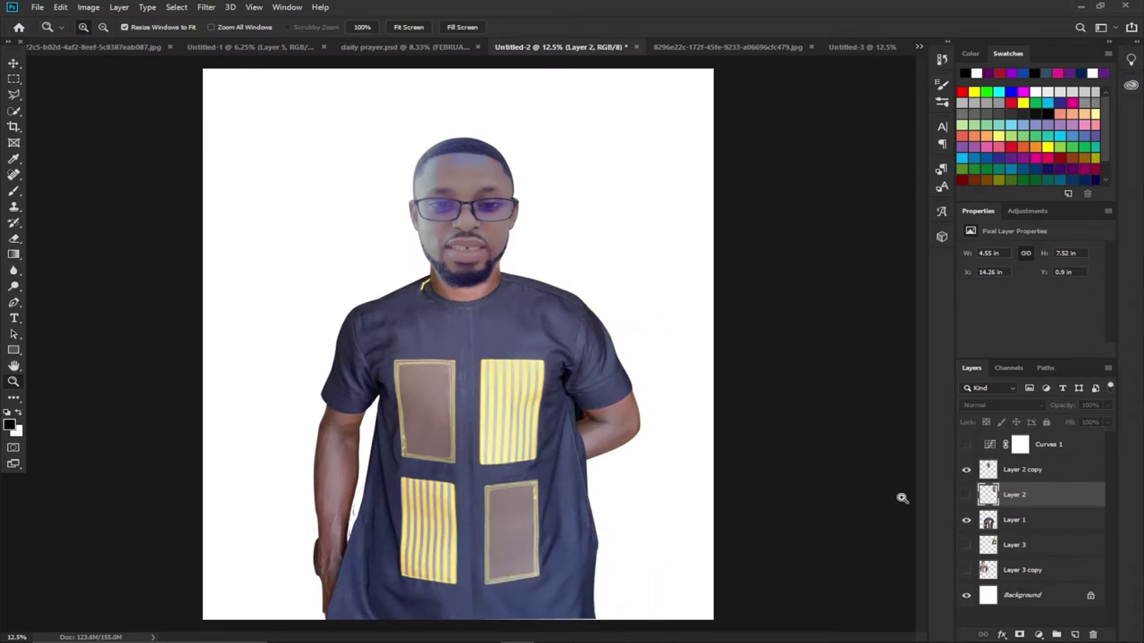
click(966, 545)
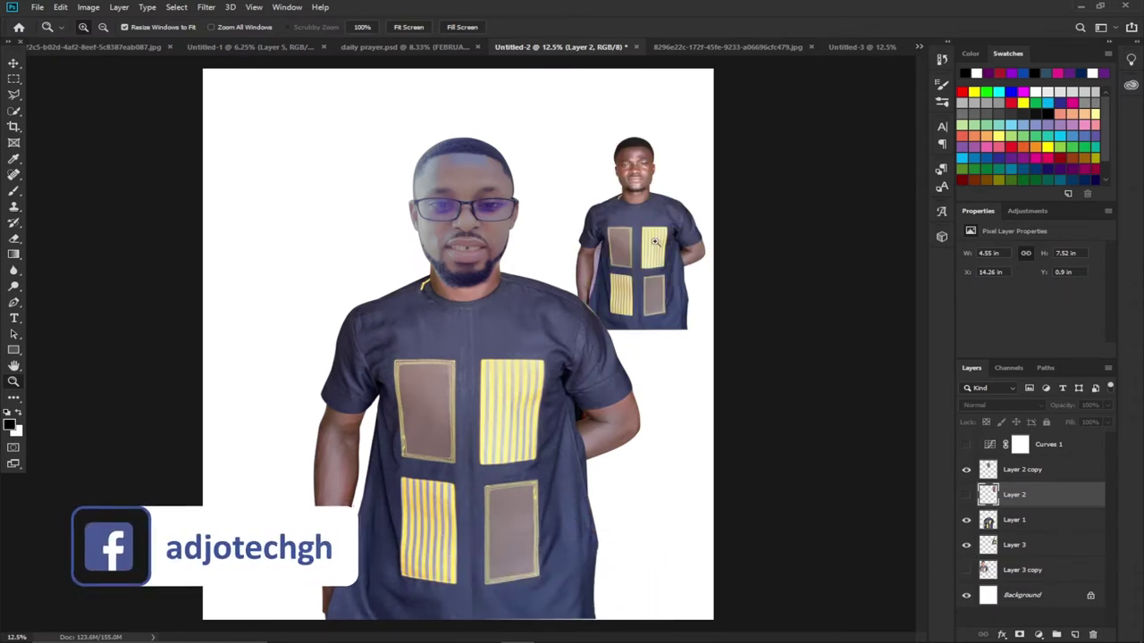
key(v)
drag(650, 222, 483, 219)
Step: Scale the cut-out body image to 254.5% and position it near the horizontal centre of the canvas
drag(549, 325, 679, 543)
drag(568, 414, 441, 495)
drag(288, 199, 230, 115)
drag(411, 204, 465, 240)
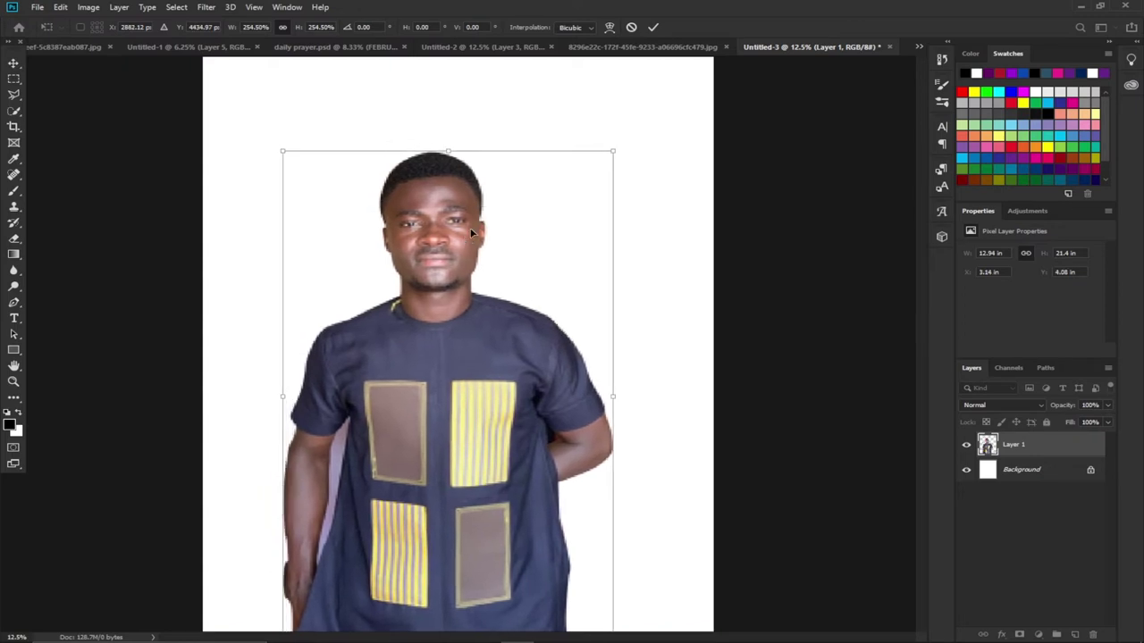
click(654, 28)
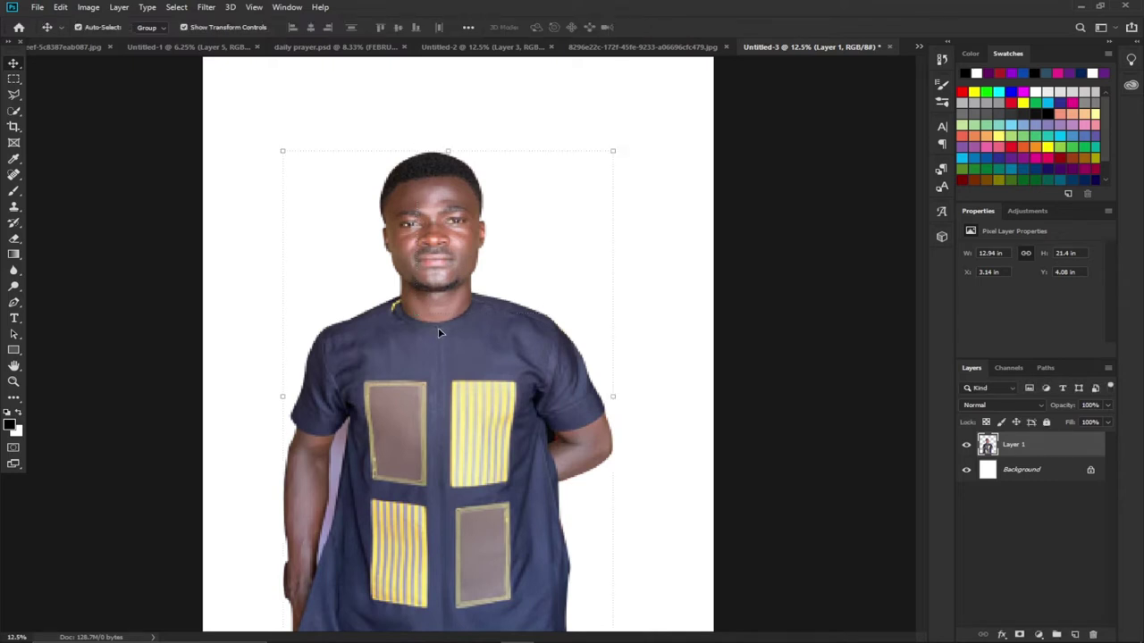
drag(438, 333, 449, 332)
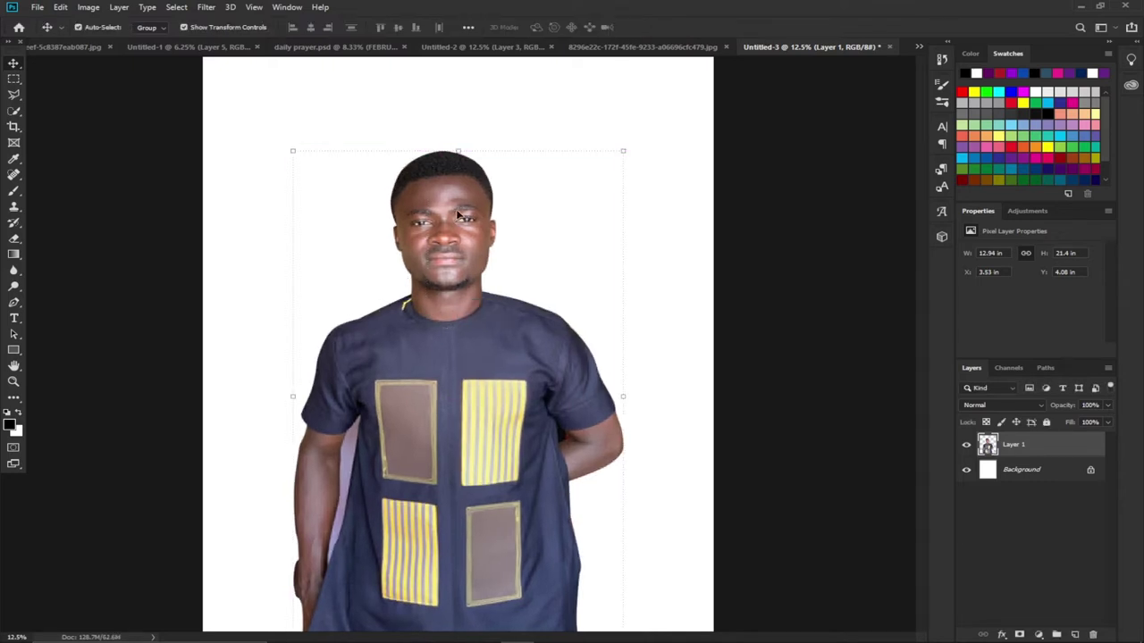
Step: Switch from Untitled-3 to the JPG document with the portrait of the man wearing glasses and a pink shirt
click(466, 47)
click(695, 46)
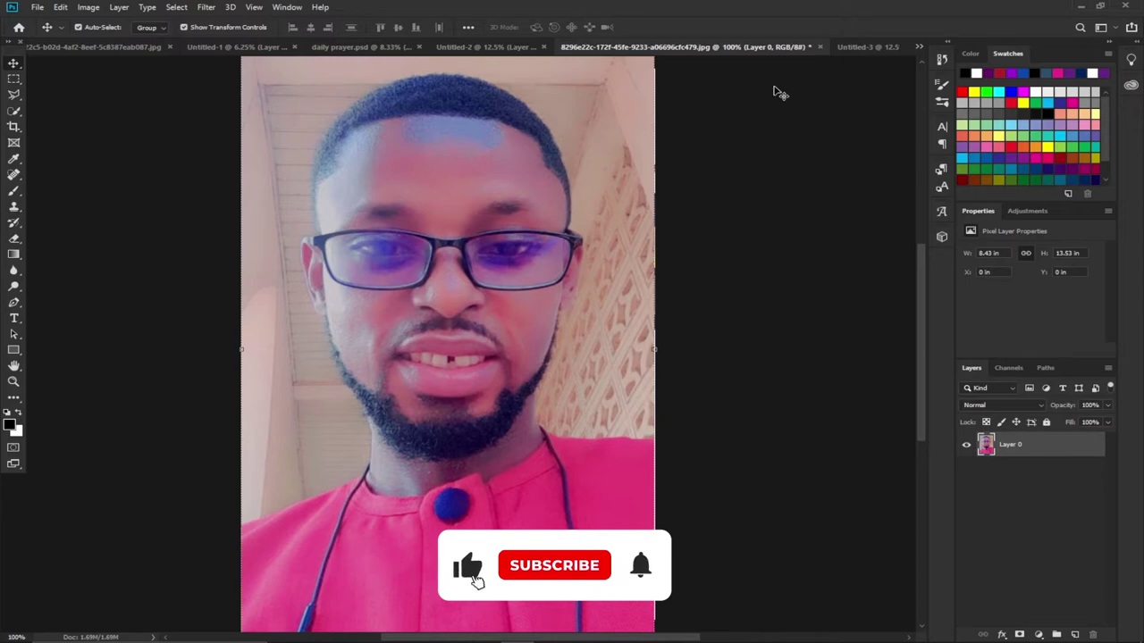
click(865, 49)
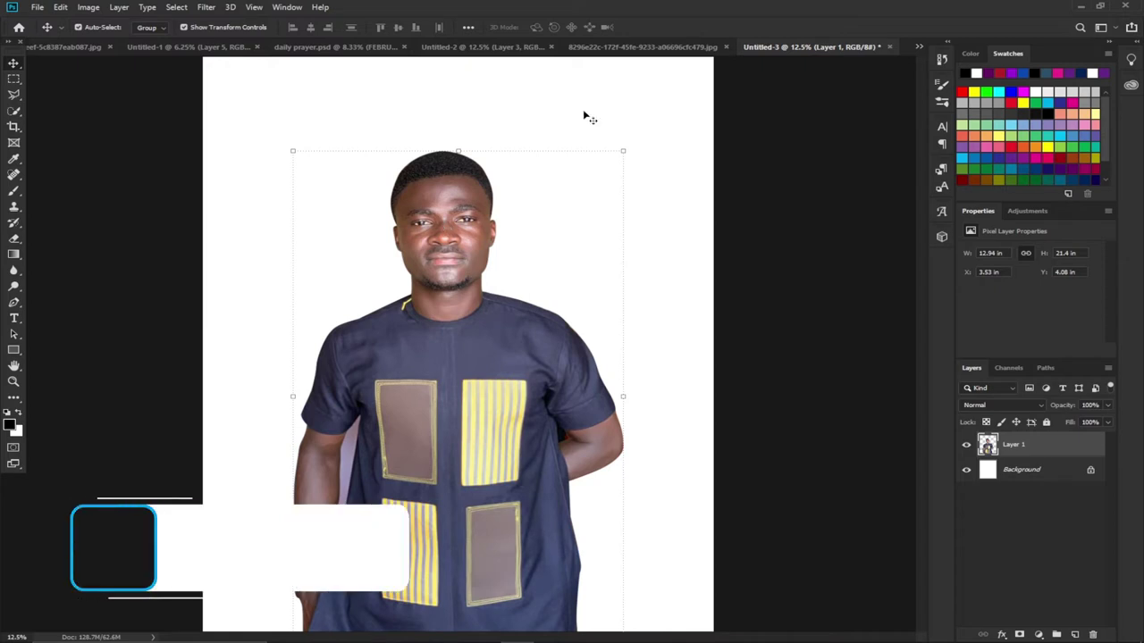
click(610, 47)
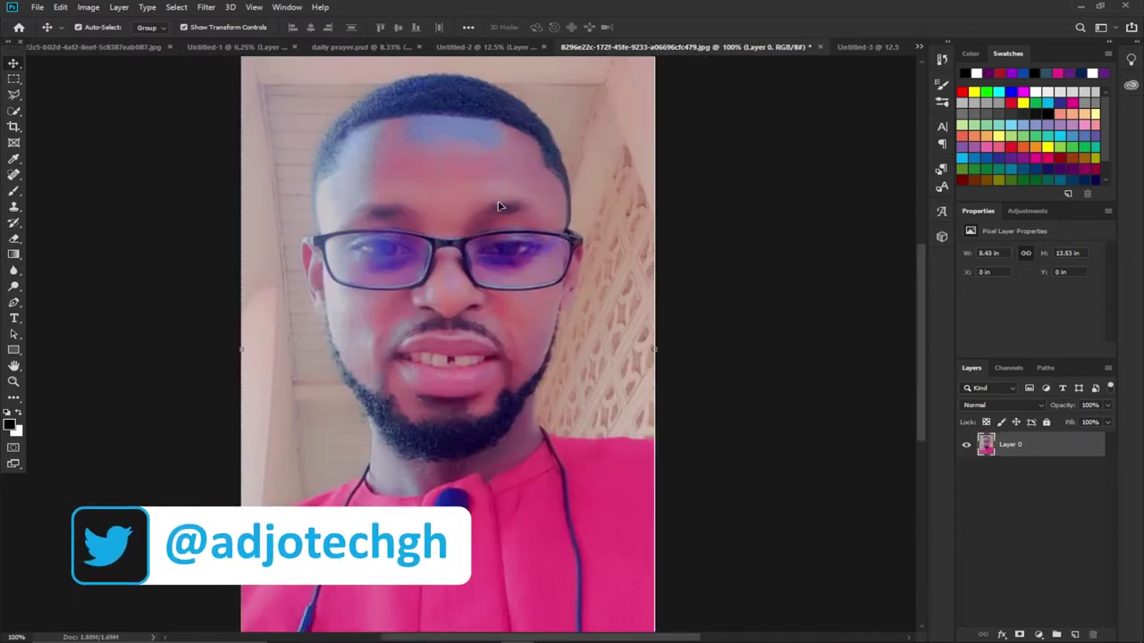
click(14, 112)
mouse_move(381, 181)
mouse_down()
mouse_move(431, 99)
mouse_move(417, 87)
mouse_move(352, 98)
mouse_move(337, 132)
mouse_up()
mouse_move(367, 185)
mouse_down()
mouse_move(435, 244)
mouse_move(481, 261)
mouse_move(453, 350)
mouse_move(462, 364)
mouse_up()
key(ctrl+d)
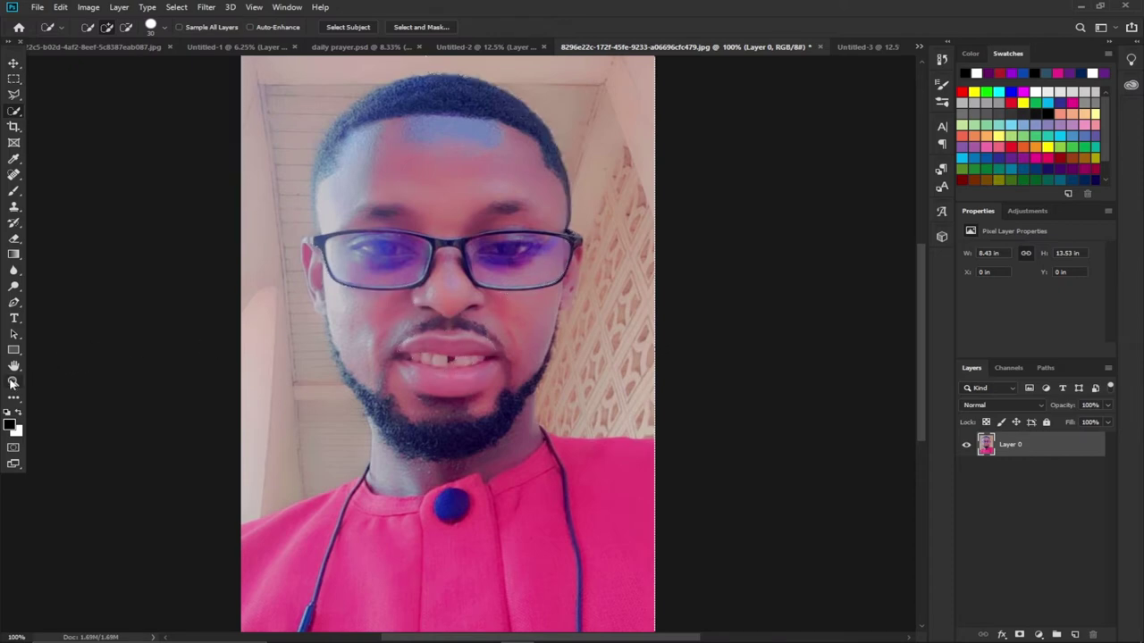
Step: Start a Pen tool path across the base of the neck, curving its middle down along the pink collar
click(14, 381)
click(508, 384)
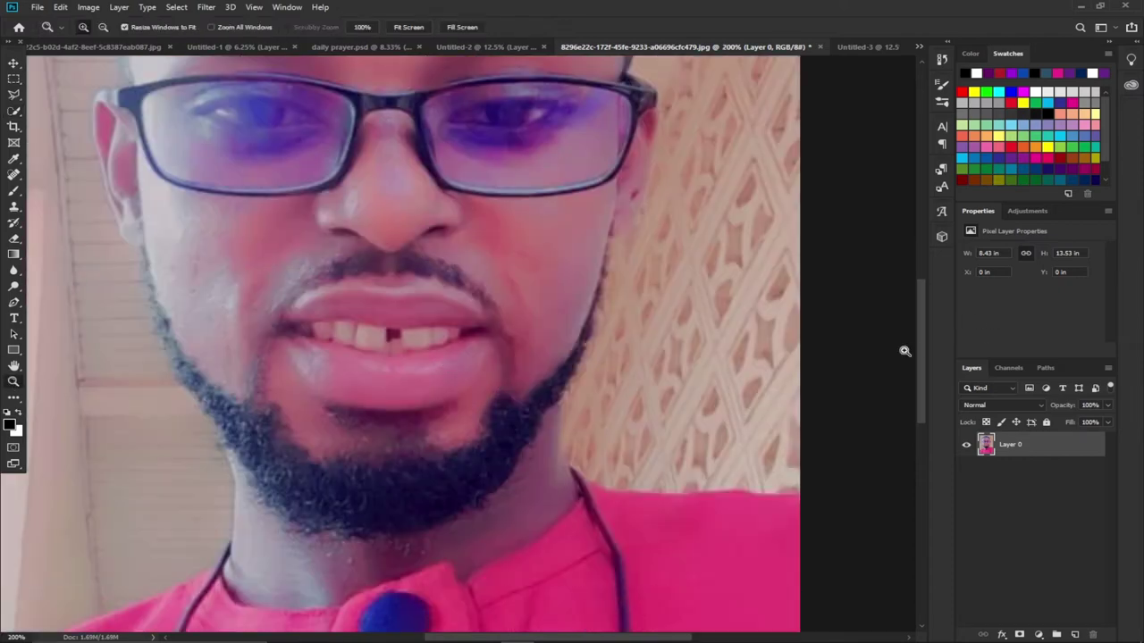
drag(921, 351, 921, 363)
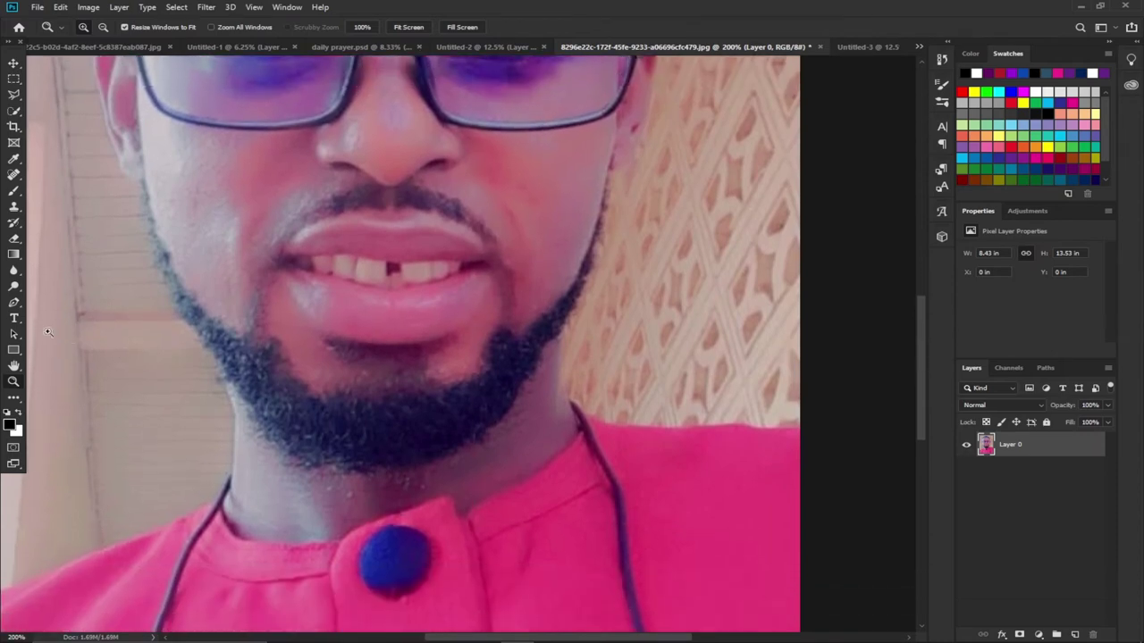
click(13, 302)
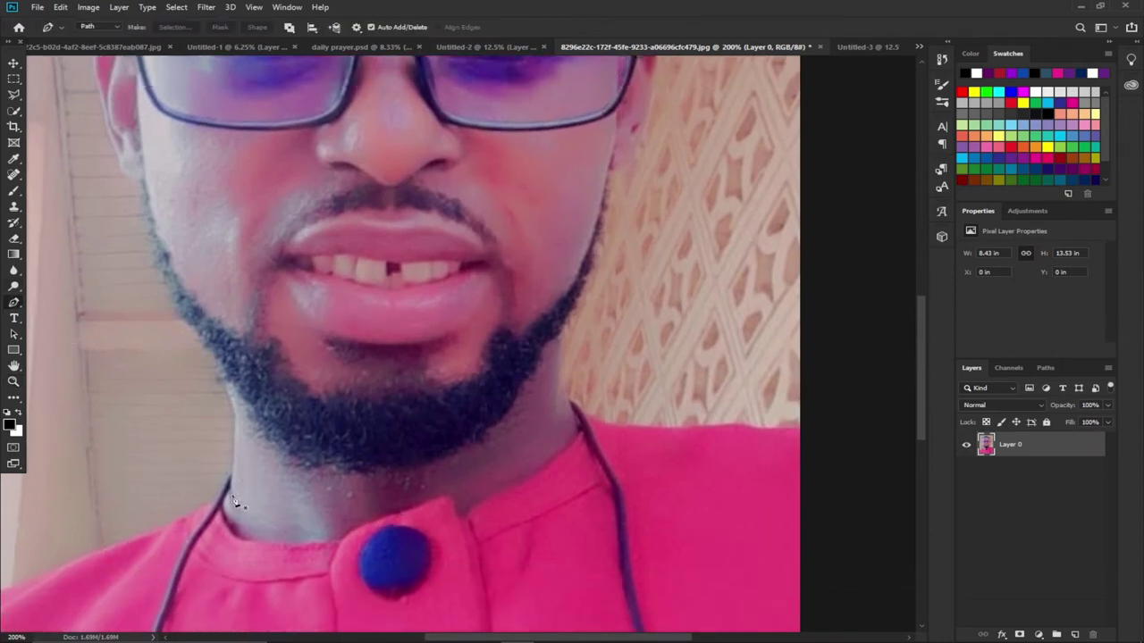
click(583, 426)
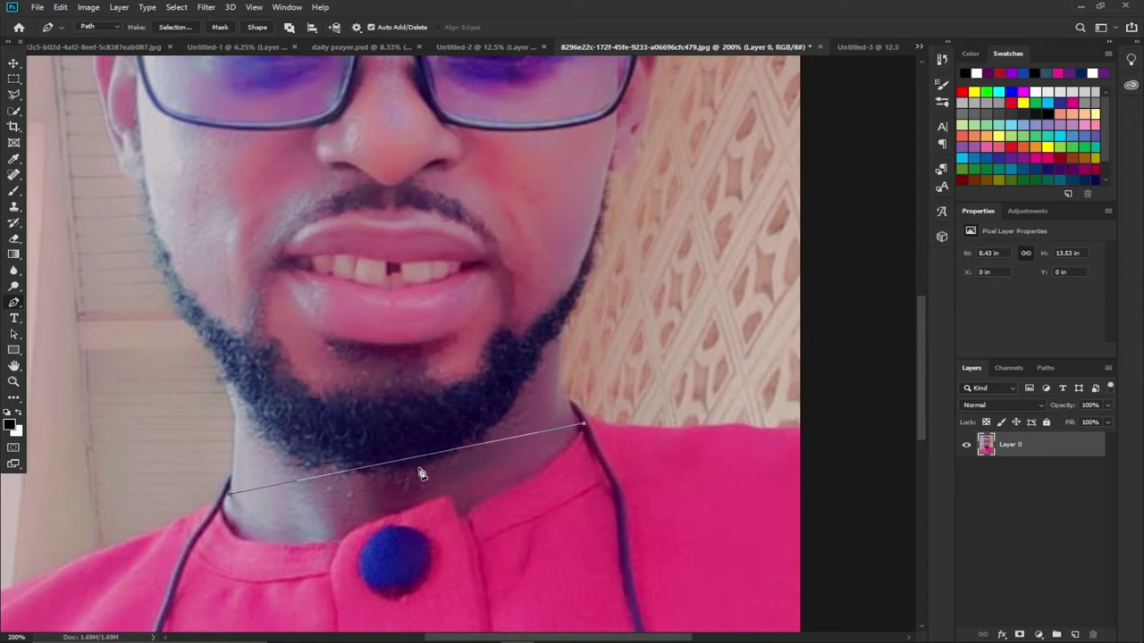
drag(416, 462, 416, 504)
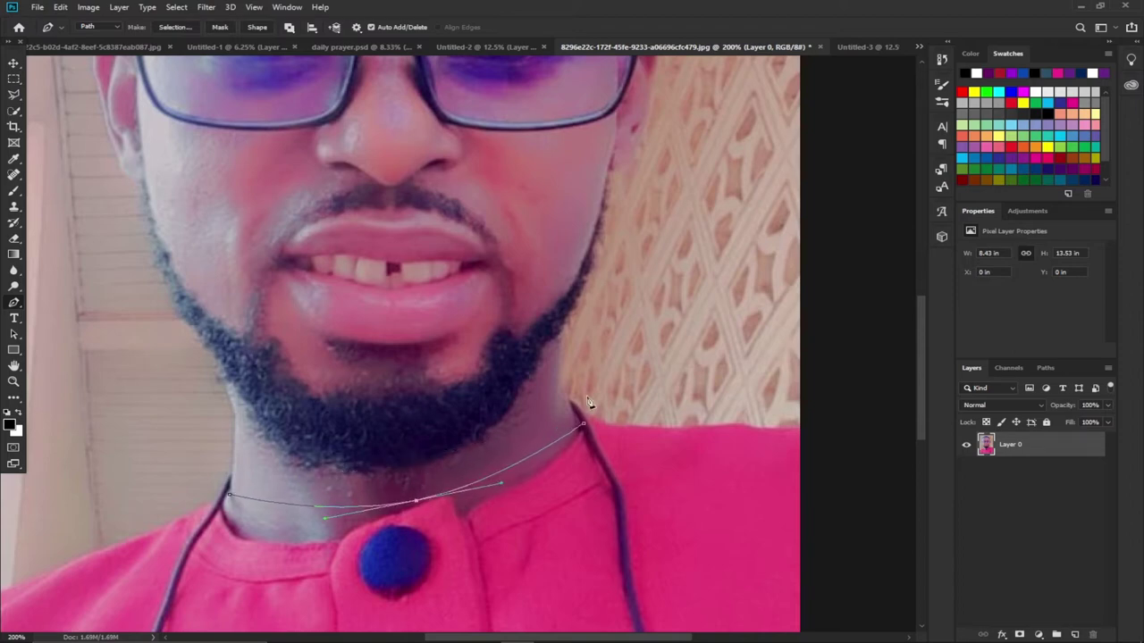
Step: Continue the pen path from the collar up the right-hand edge of the neck and beard to the base of the ear
click(582, 426)
click(565, 329)
drag(575, 382, 561, 384)
click(613, 176)
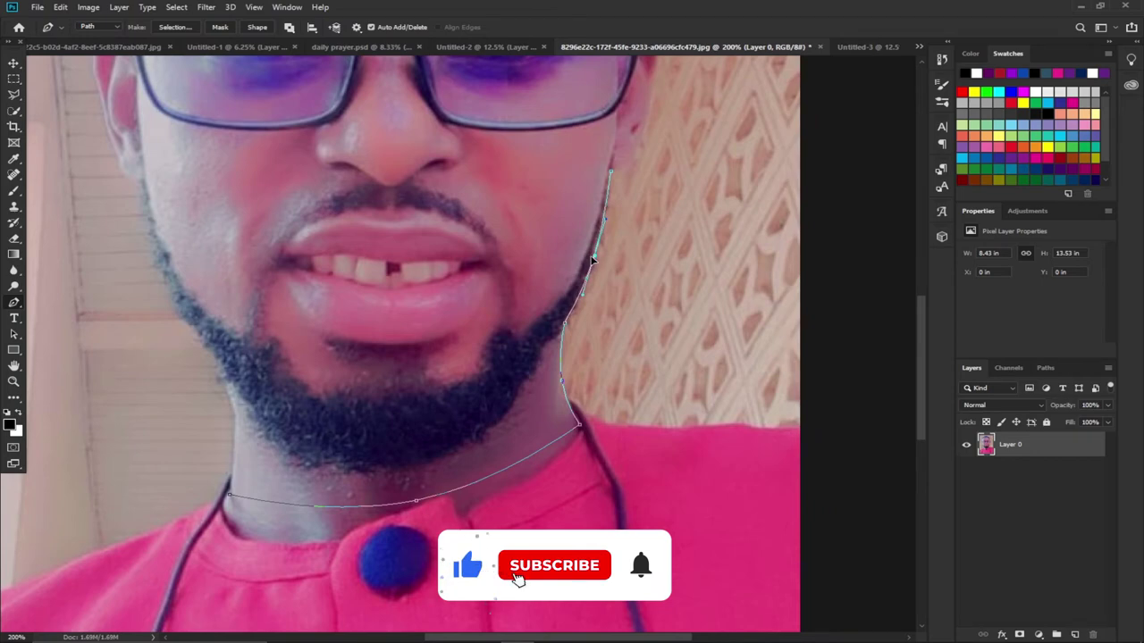
Step: Extend the pen path to the hairline above the glasses hinge and curve it around the right-hand ear
scroll(924, 340, up, 5)
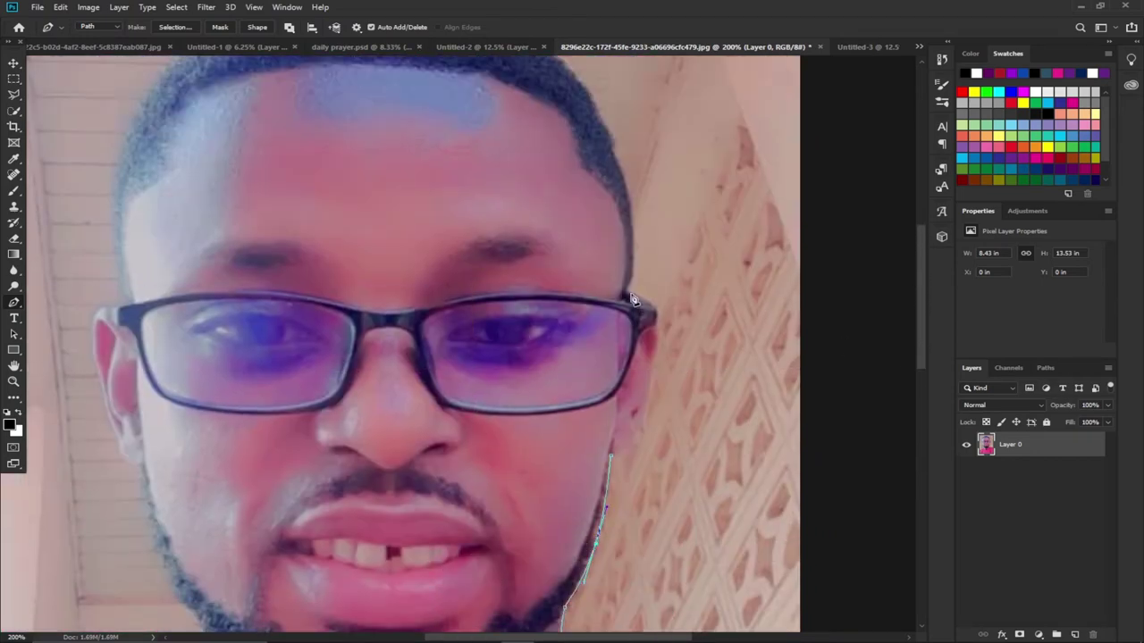
click(629, 292)
drag(617, 358, 659, 321)
drag(635, 412, 647, 417)
drag(659, 375, 653, 368)
scroll(919, 331, up, 2)
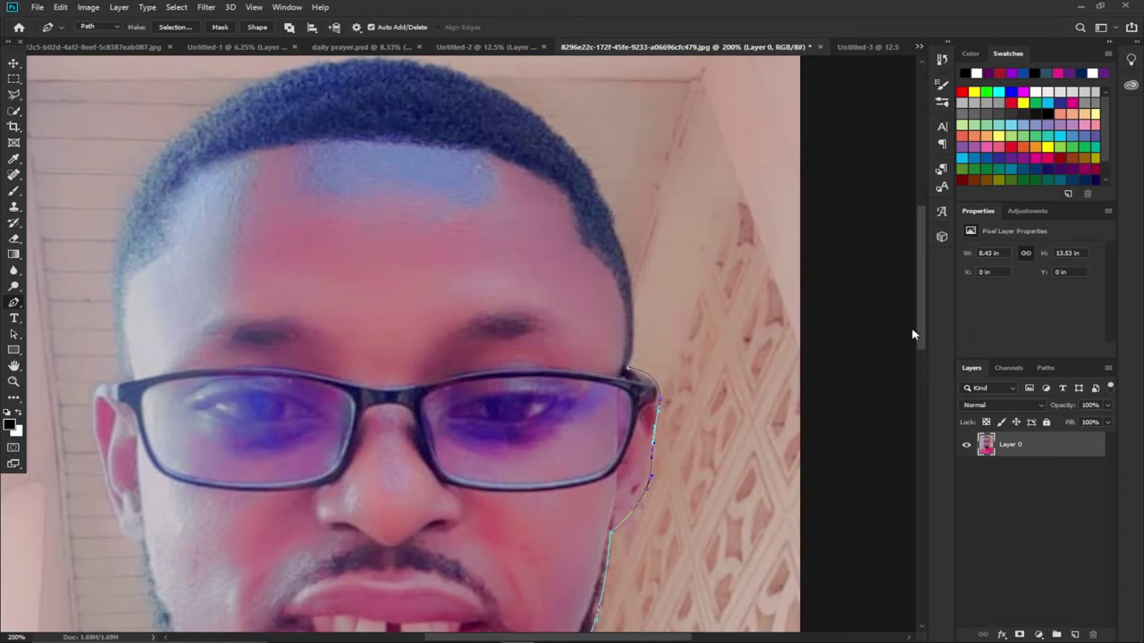
Step: Extend the pen path over the top of the hair to the opposite glasses hinge, curving it along the head outline
click(120, 378)
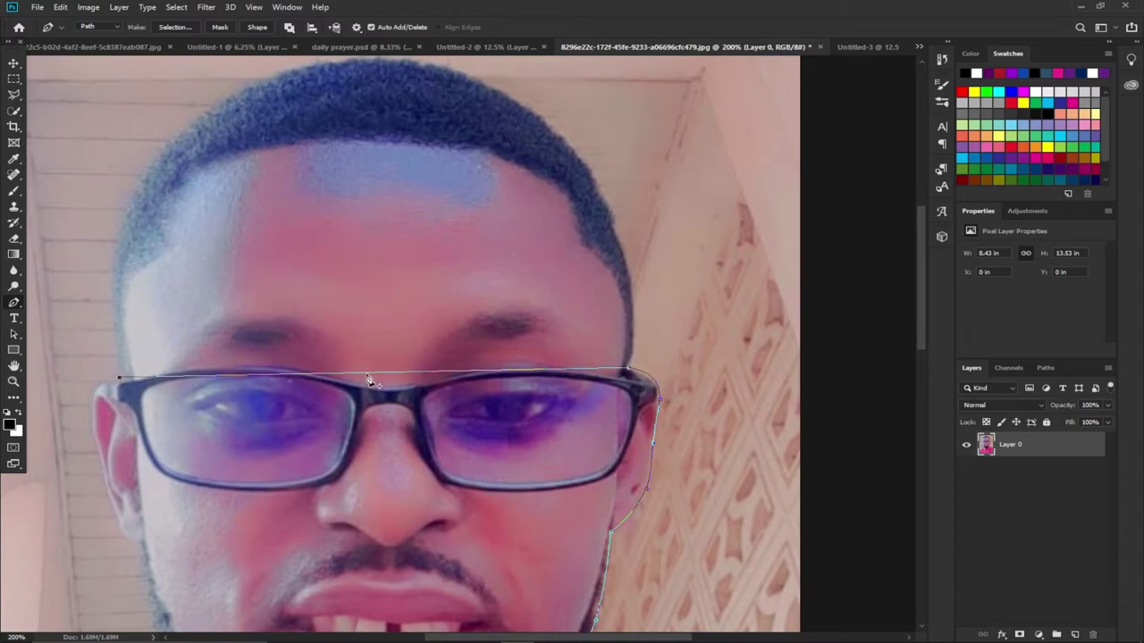
drag(367, 360, 365, 61)
drag(524, 184, 572, 152)
click(623, 280)
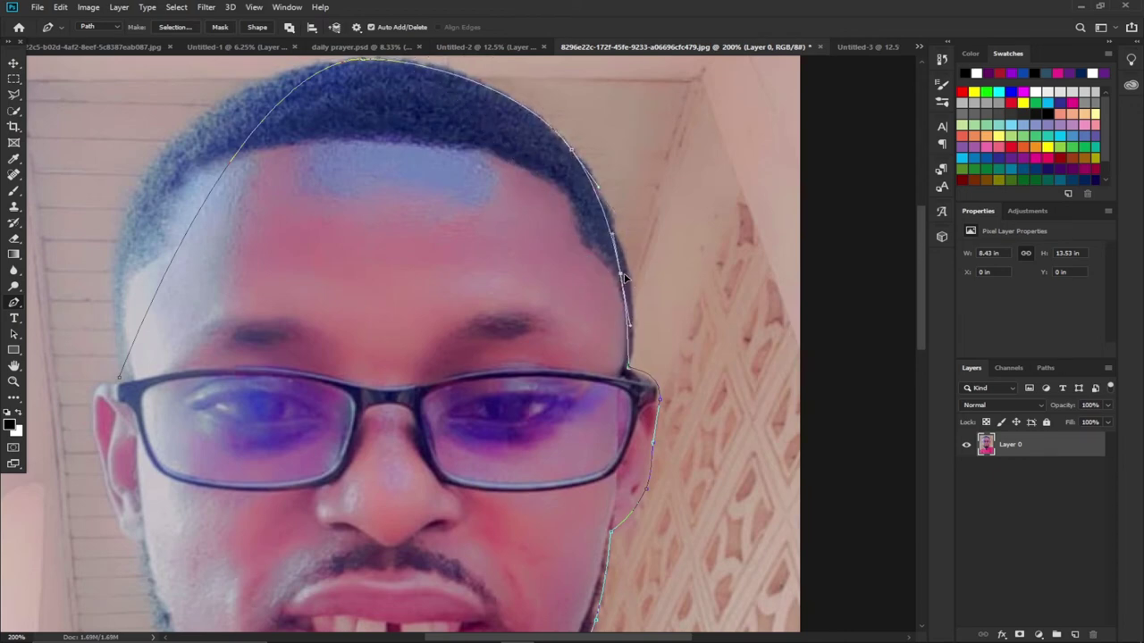
drag(645, 385, 656, 398)
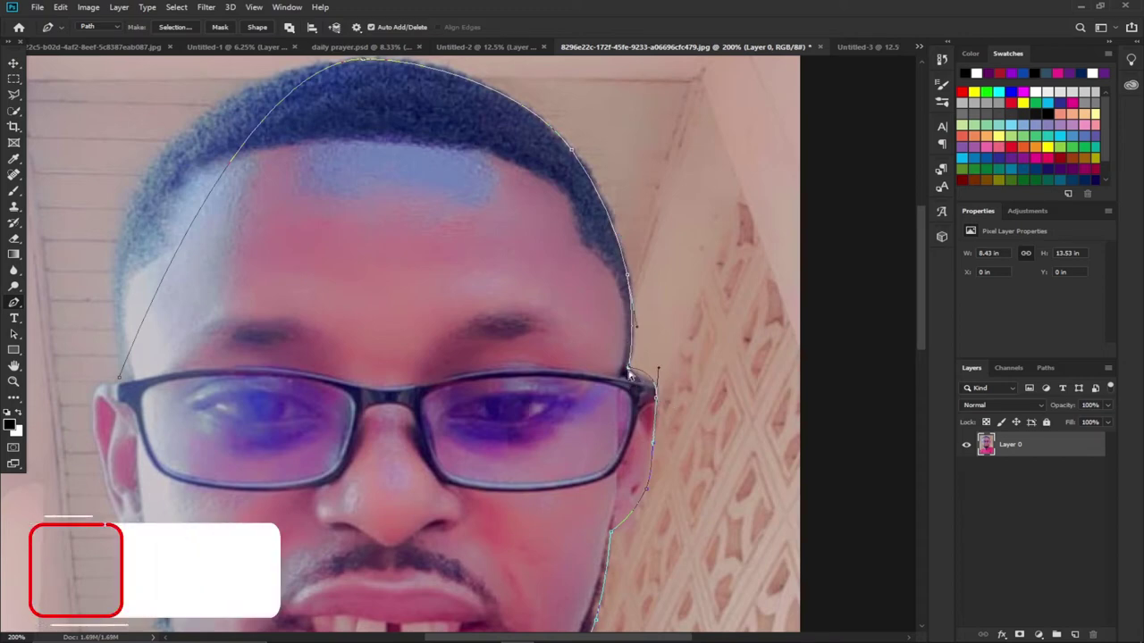
drag(171, 265, 136, 197)
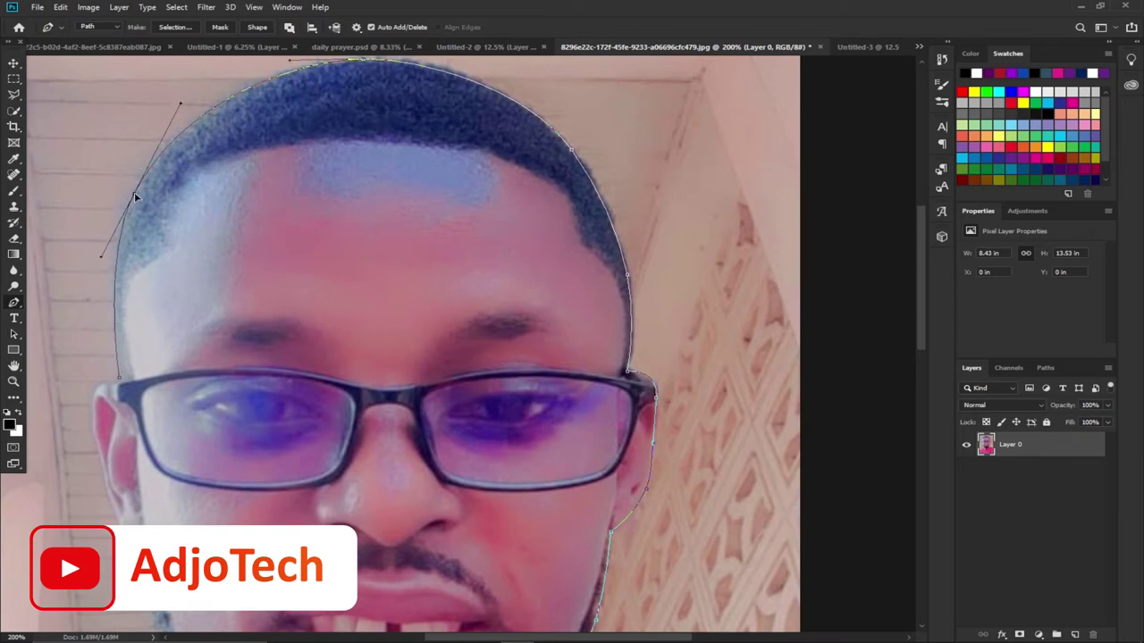
Step: Continue the pen path around the left-hand ear down to the earlobe, curving it along the ear's outer edge
drag(920, 251, 920, 301)
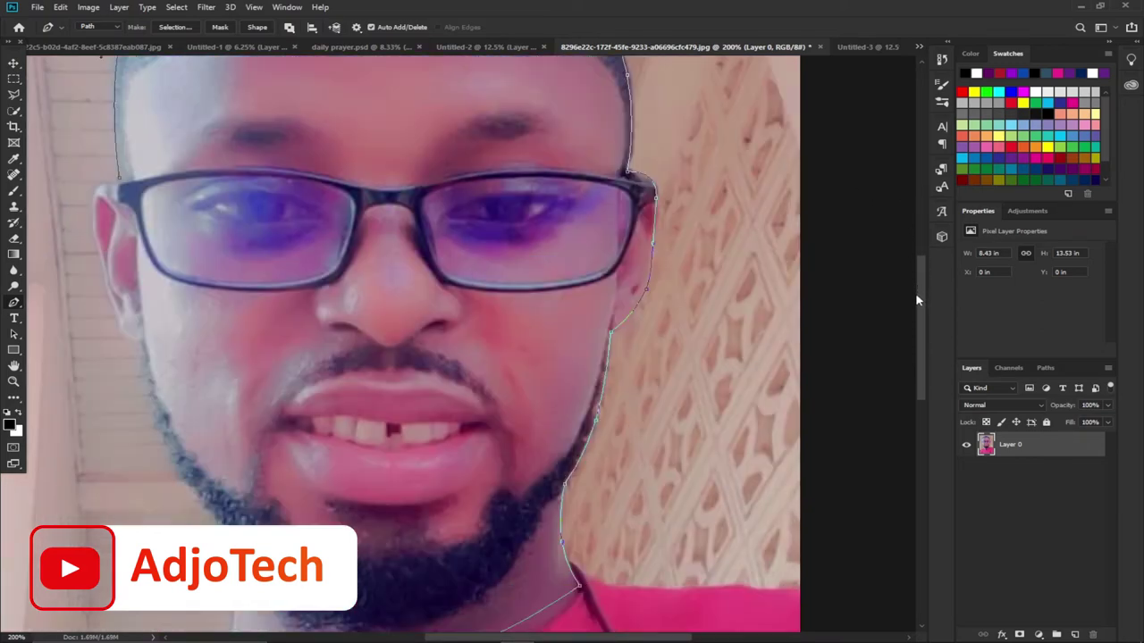
click(138, 339)
drag(130, 244, 93, 208)
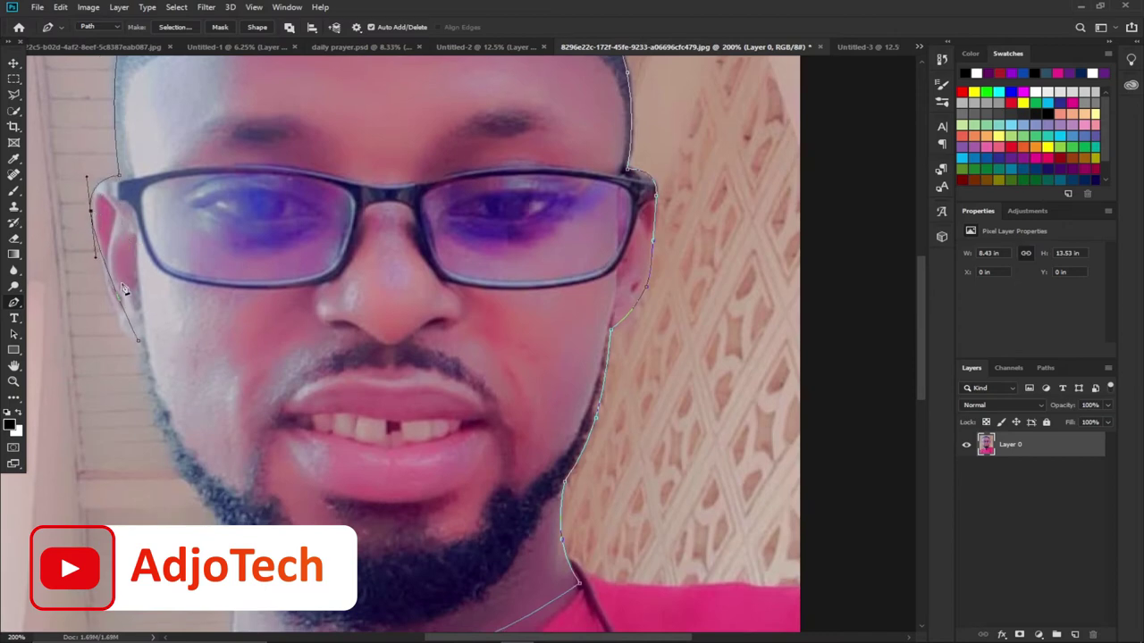
drag(117, 302, 114, 323)
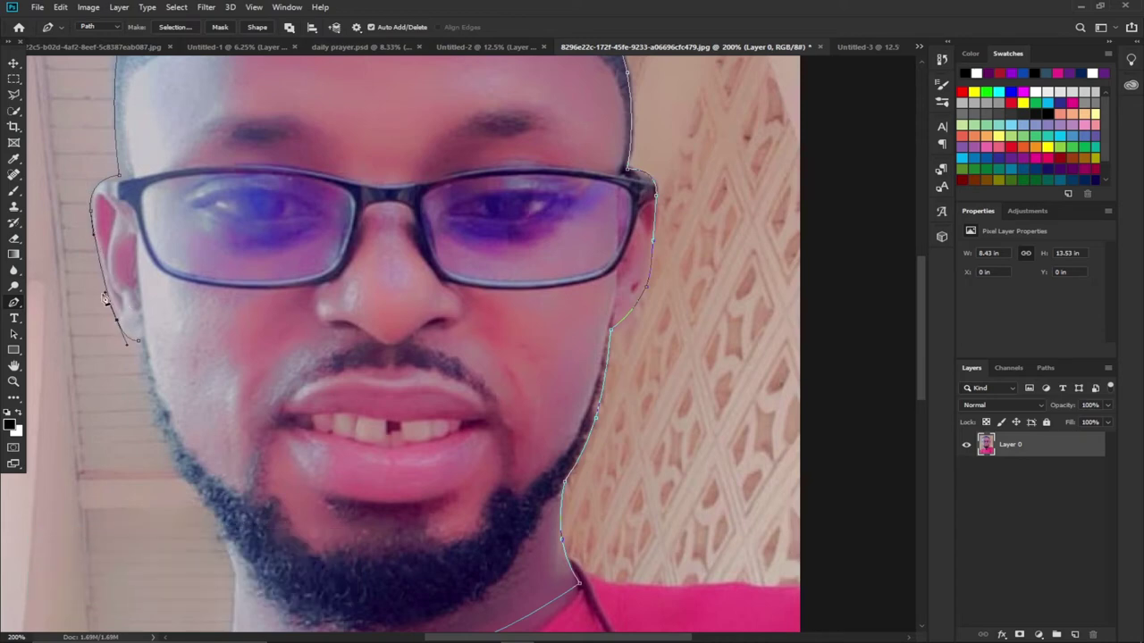
drag(103, 270, 99, 260)
Step: Continue the path down the left-hand side of the beard and close it at the neck base, curving it along the jaw and neck
click(210, 510)
drag(184, 451, 163, 446)
drag(925, 365, 916, 420)
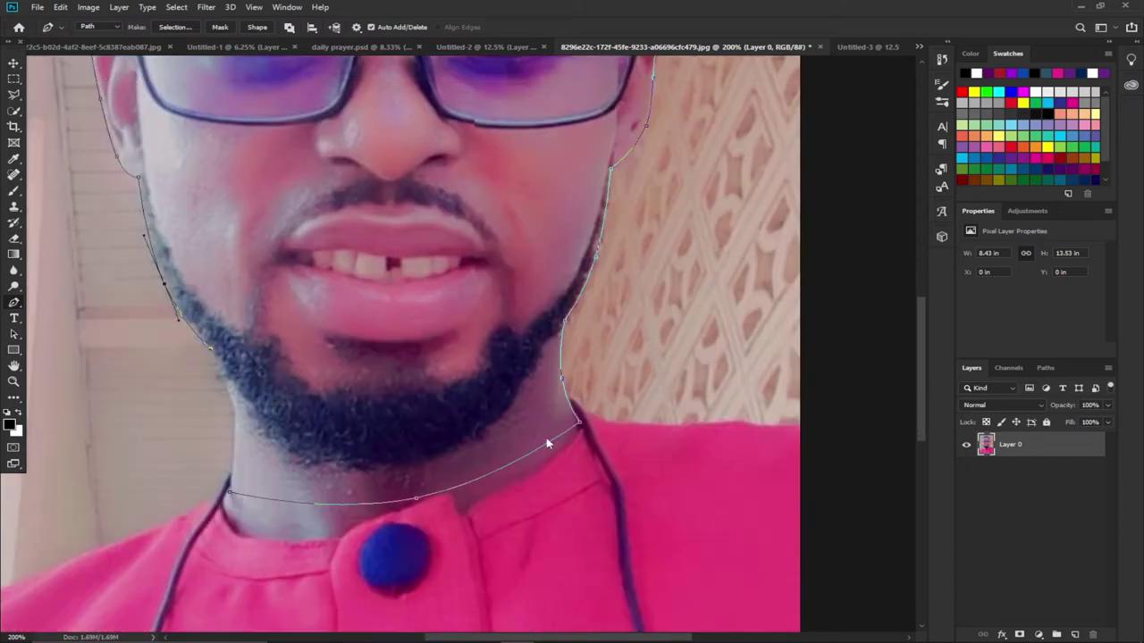
click(229, 483)
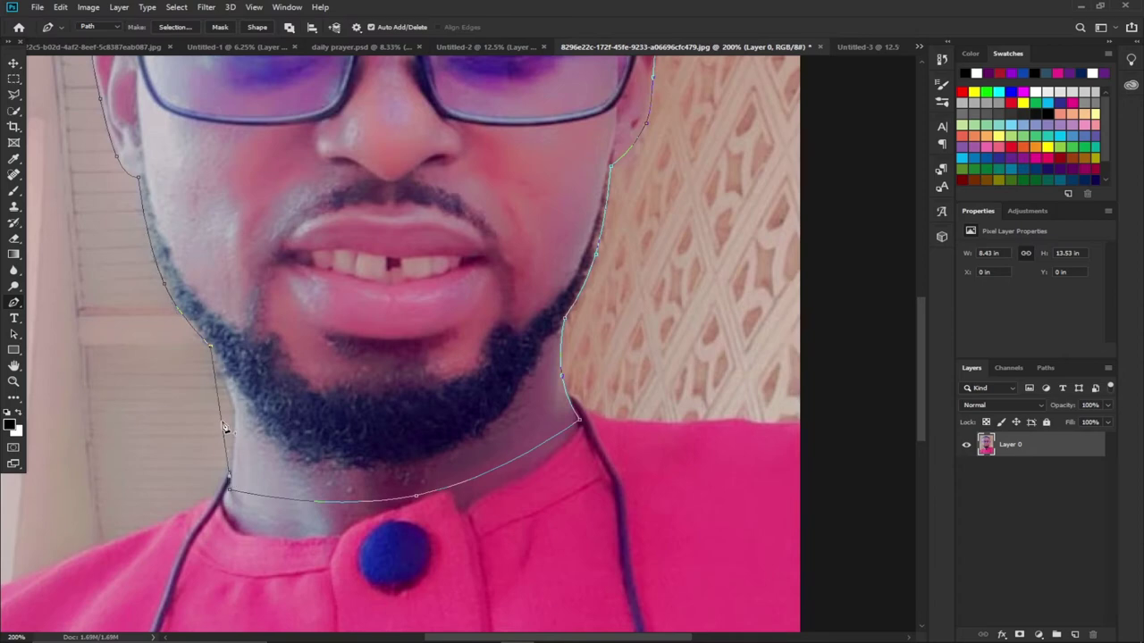
drag(224, 427, 235, 412)
Step: Convert the closed head path into a selection
right_click(319, 235)
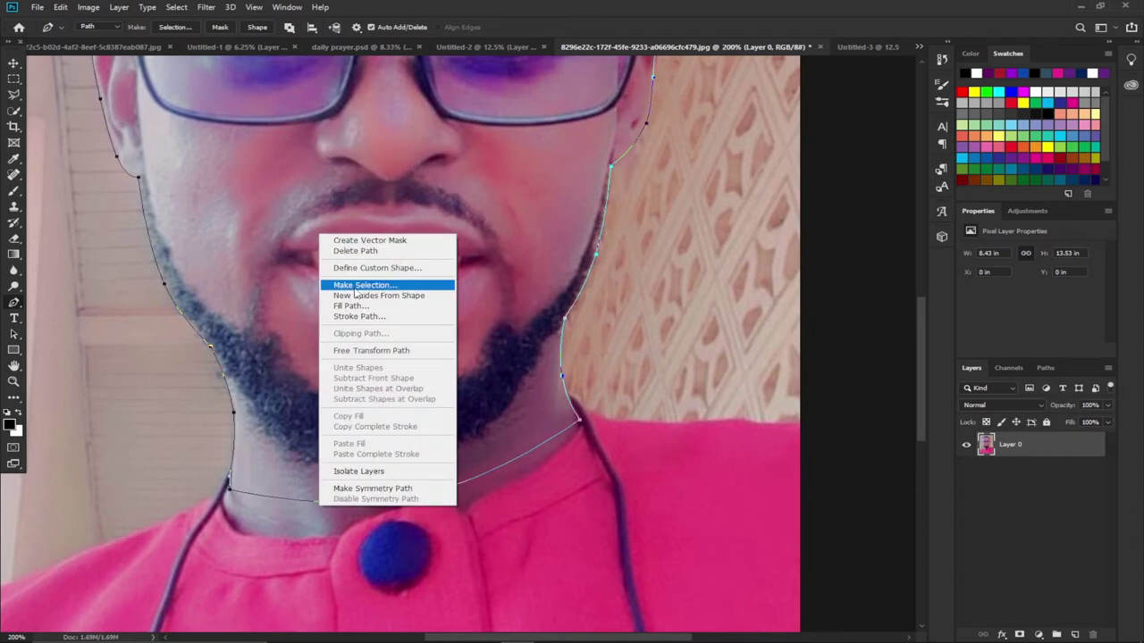
click(359, 284)
click(639, 175)
Step: Copy the selected head and paste it into the Untitled-3 document
scroll(916, 380, up, 5)
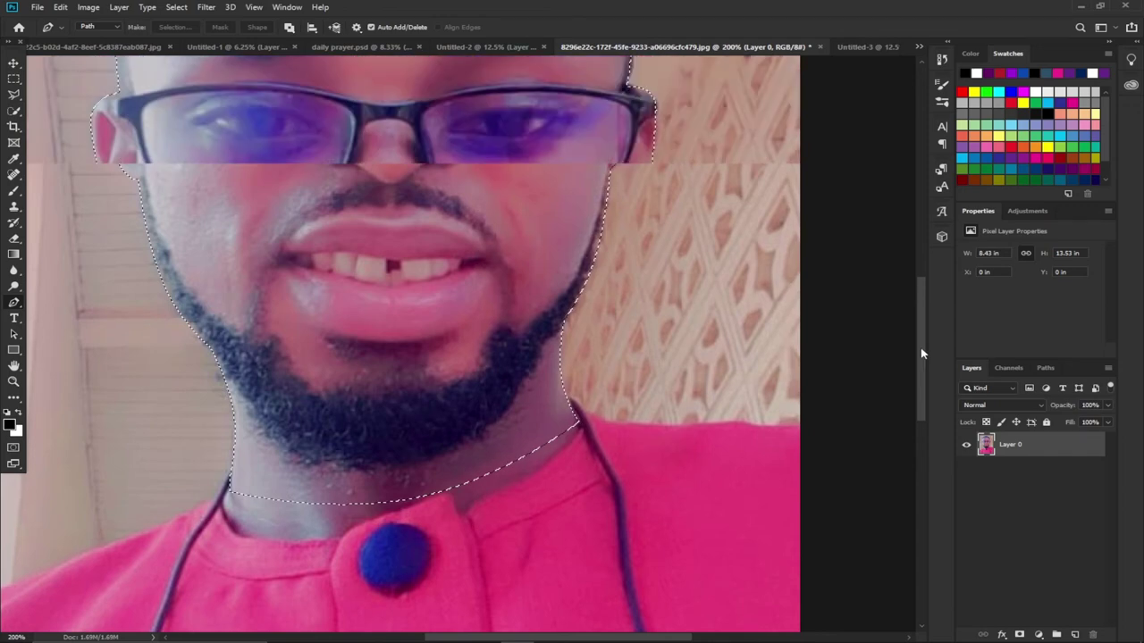
key(z)
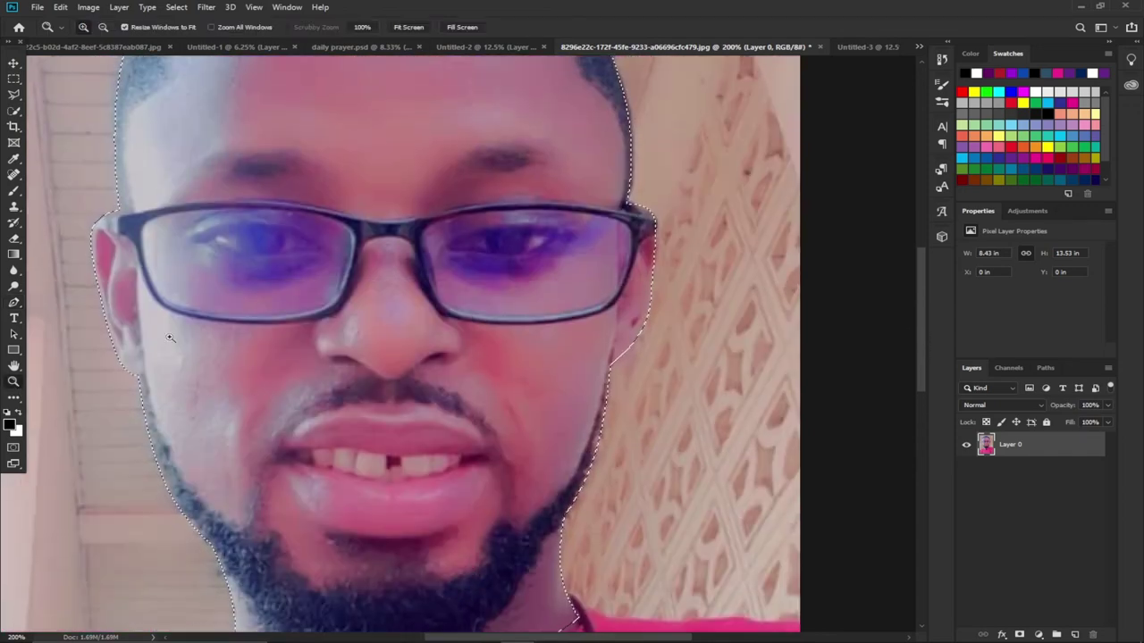
alt+click(566, 244)
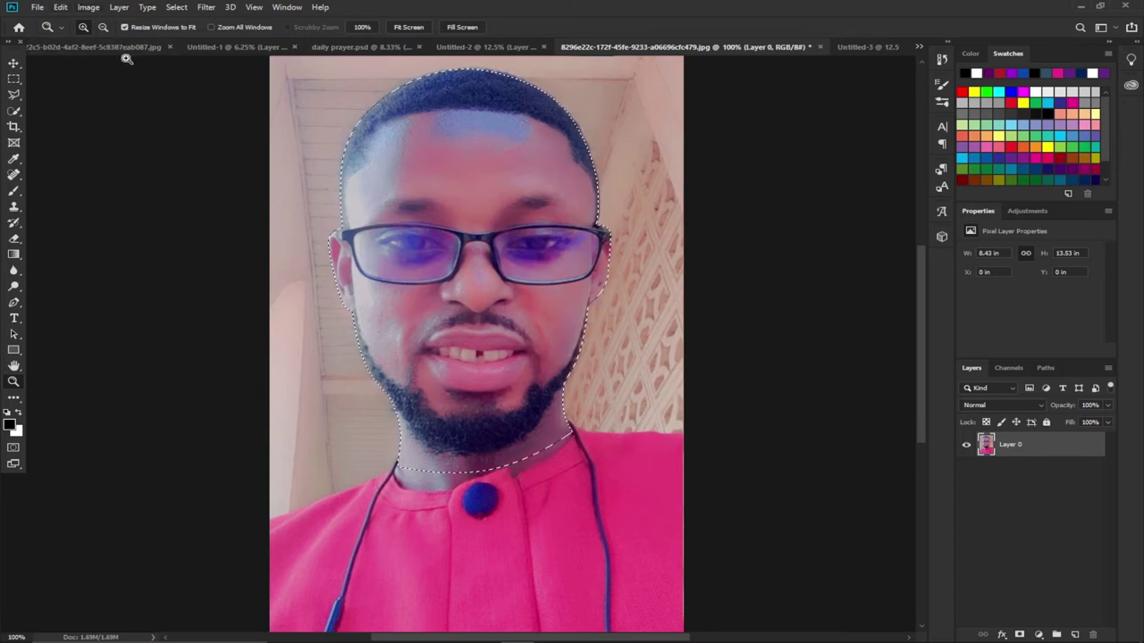
click(60, 8)
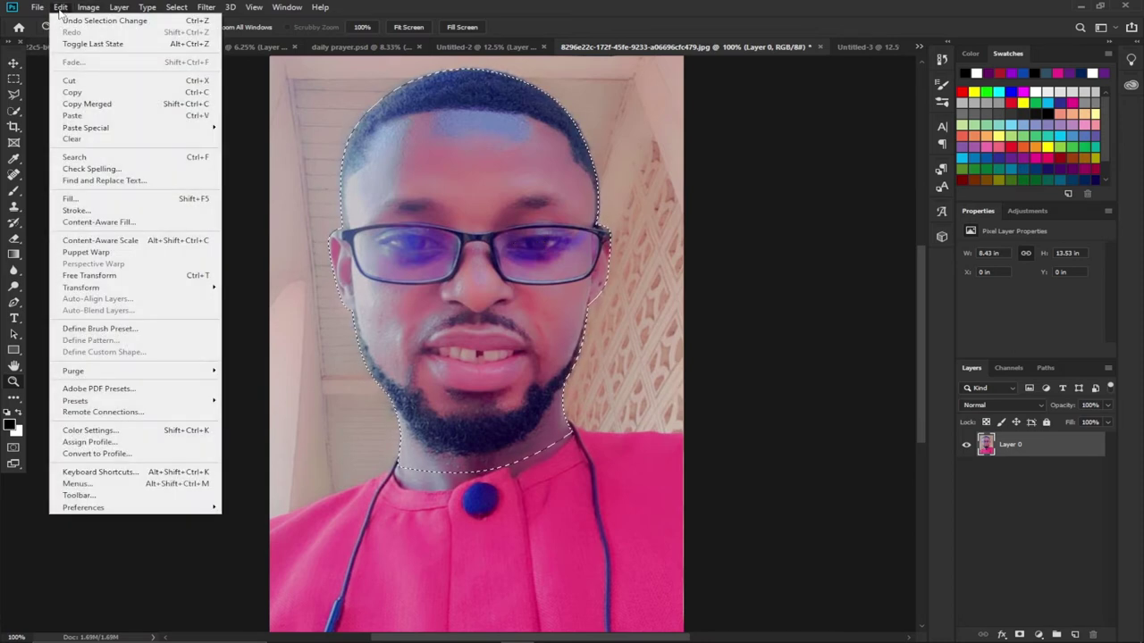
click(84, 90)
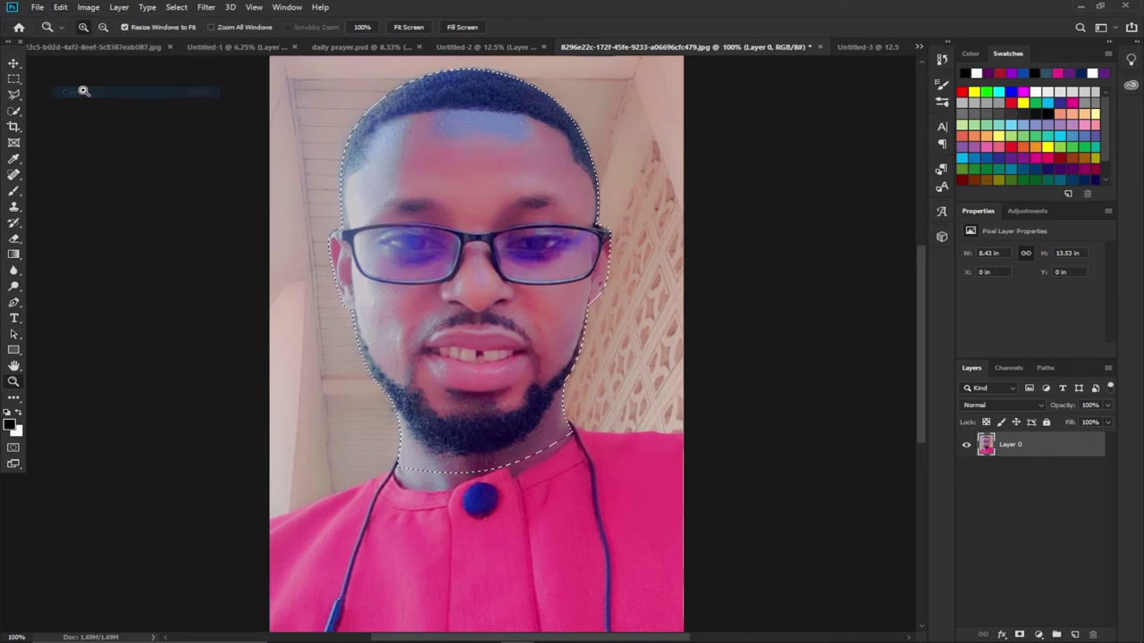
click(872, 49)
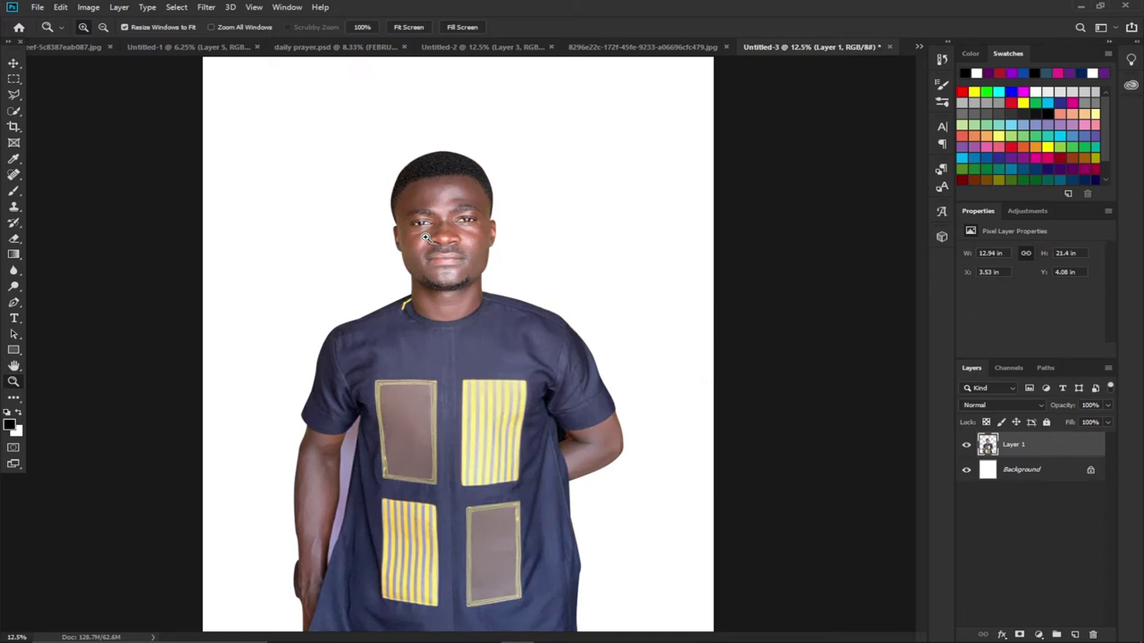
click(60, 8)
click(97, 116)
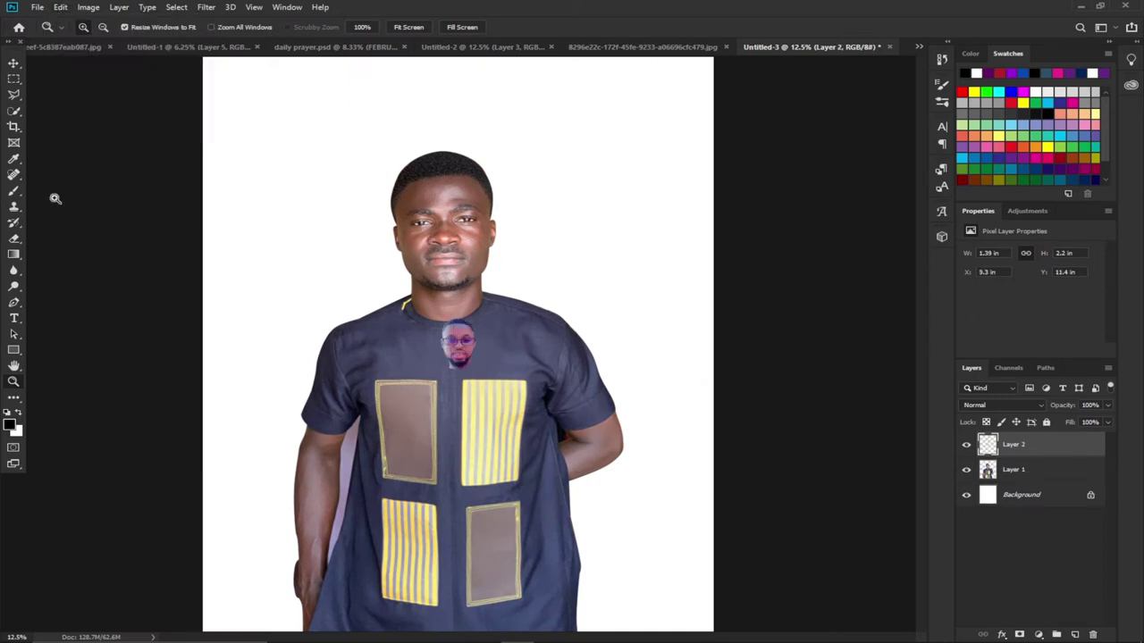
Step: Move the pasted head beside the original head and scale it proportionally to 305.81%, matching the original head's size
click(14, 63)
drag(440, 333, 382, 224)
key(ctrl+z)
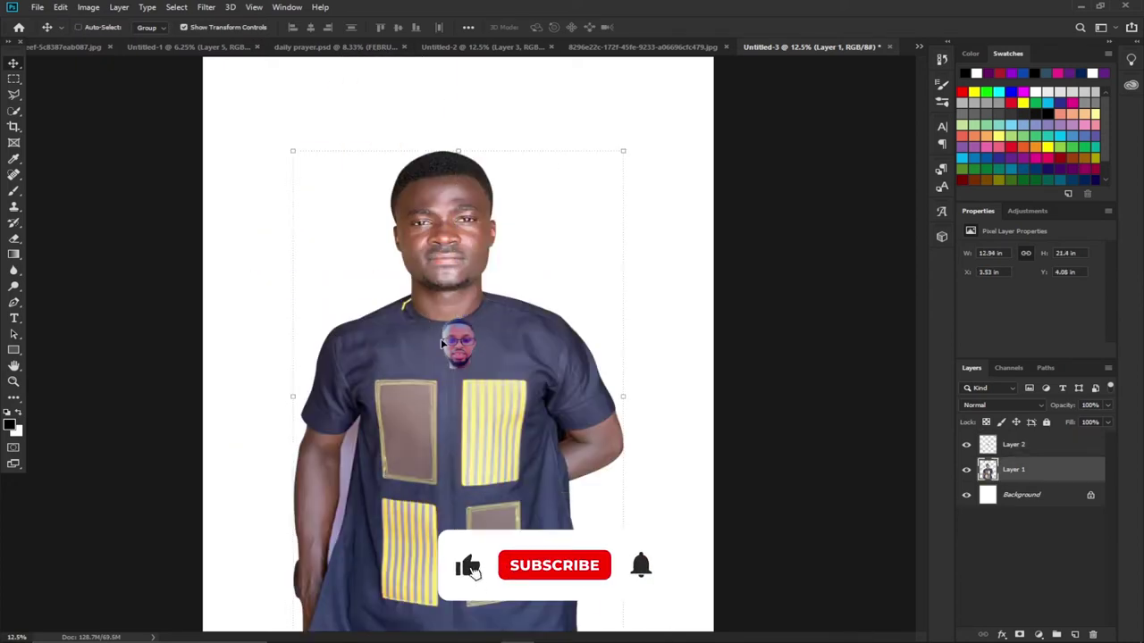
drag(456, 347, 408, 311)
drag(356, 261, 357, 257)
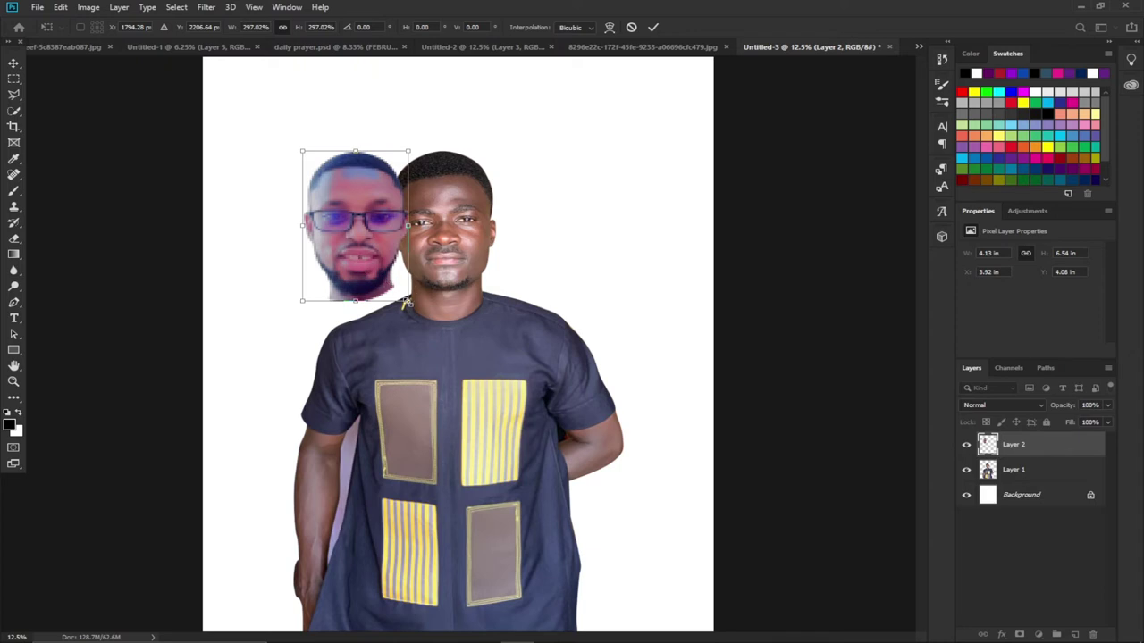
drag(406, 304, 411, 306)
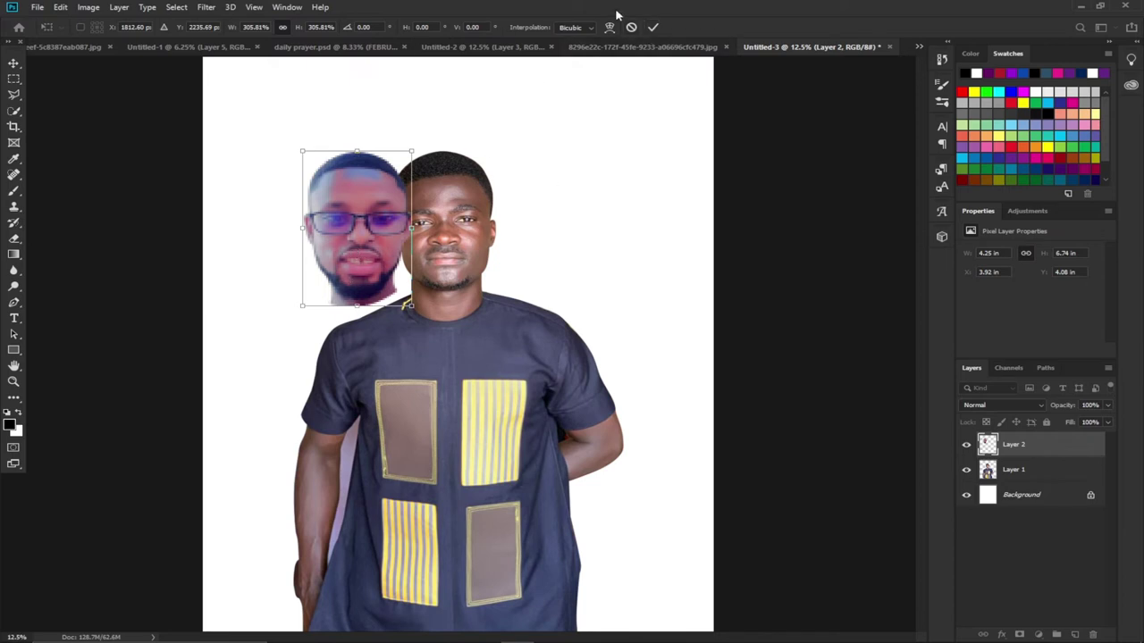
click(653, 28)
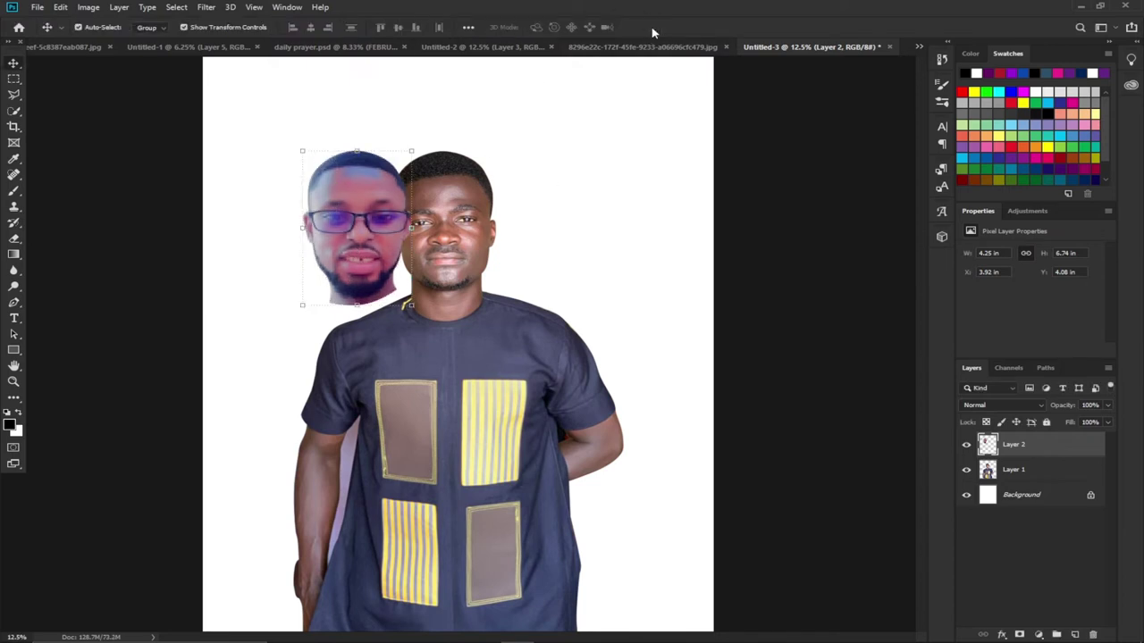
Step: Try the resized head over the original head, and move it back off to the side
drag(398, 201, 471, 203)
click(13, 378)
click(411, 268)
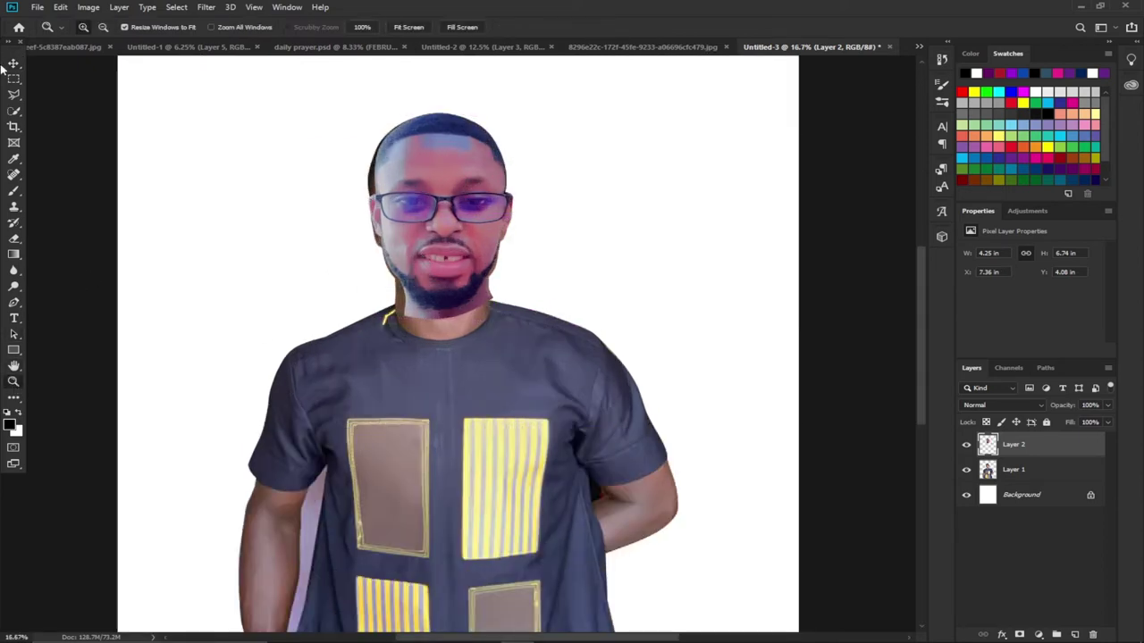
click(13, 63)
drag(479, 209, 322, 201)
Step: Duplicate Layer 1 with the full-body photo and hide the original Layer 1
click(464, 218)
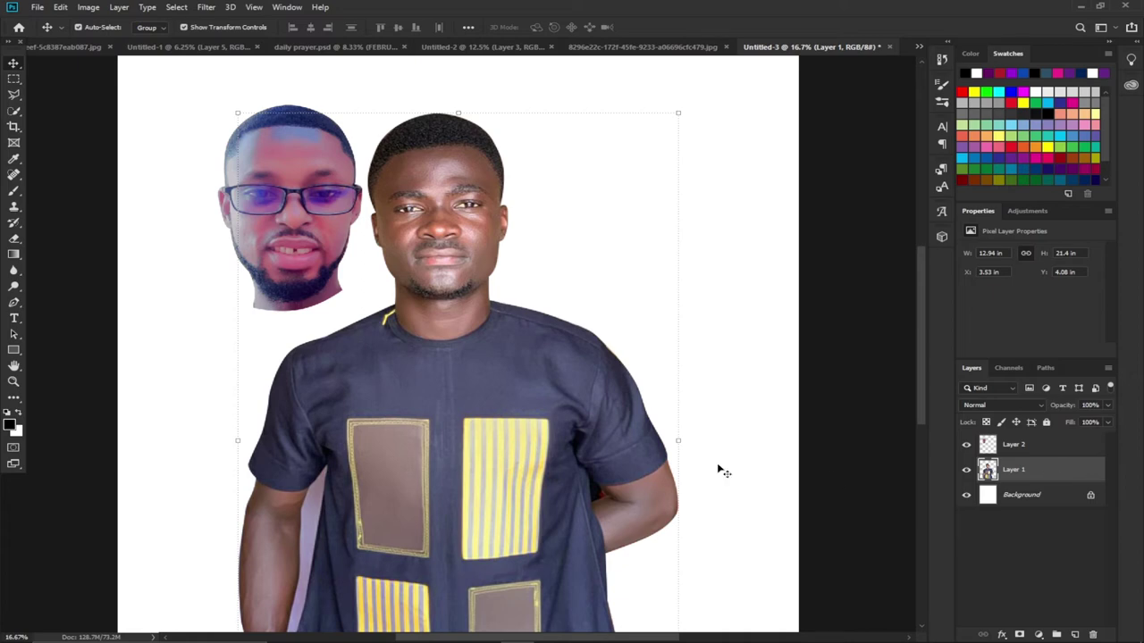
key(ctrl+j)
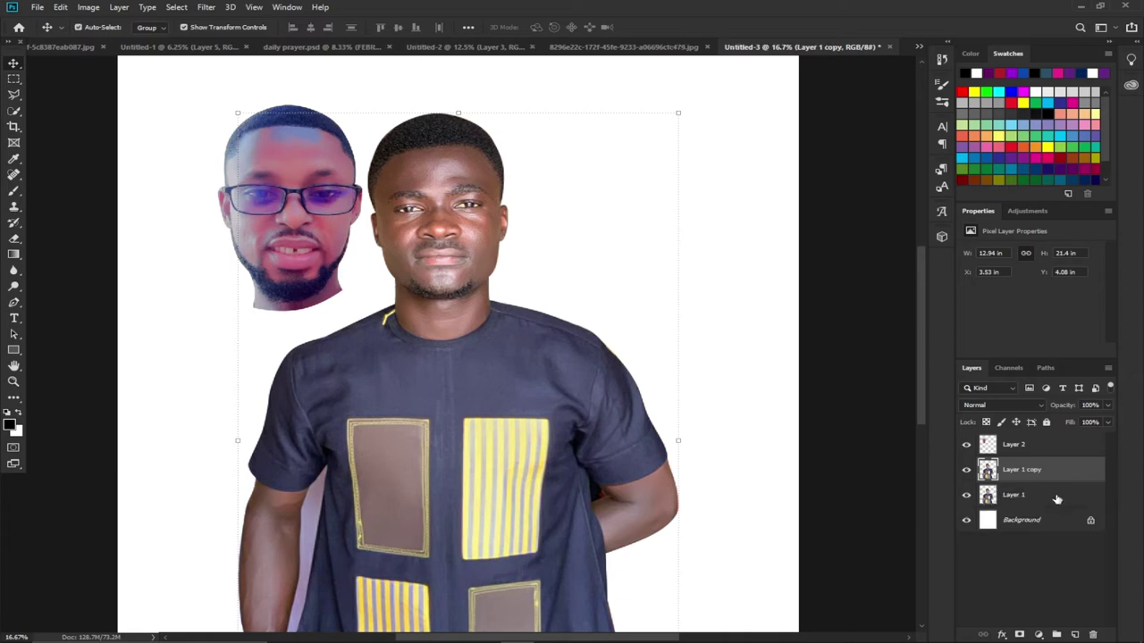
click(965, 494)
Step: Set up the Eraser tool with a soft round brush of about 2100 px for Layer 1 copy
click(18, 243)
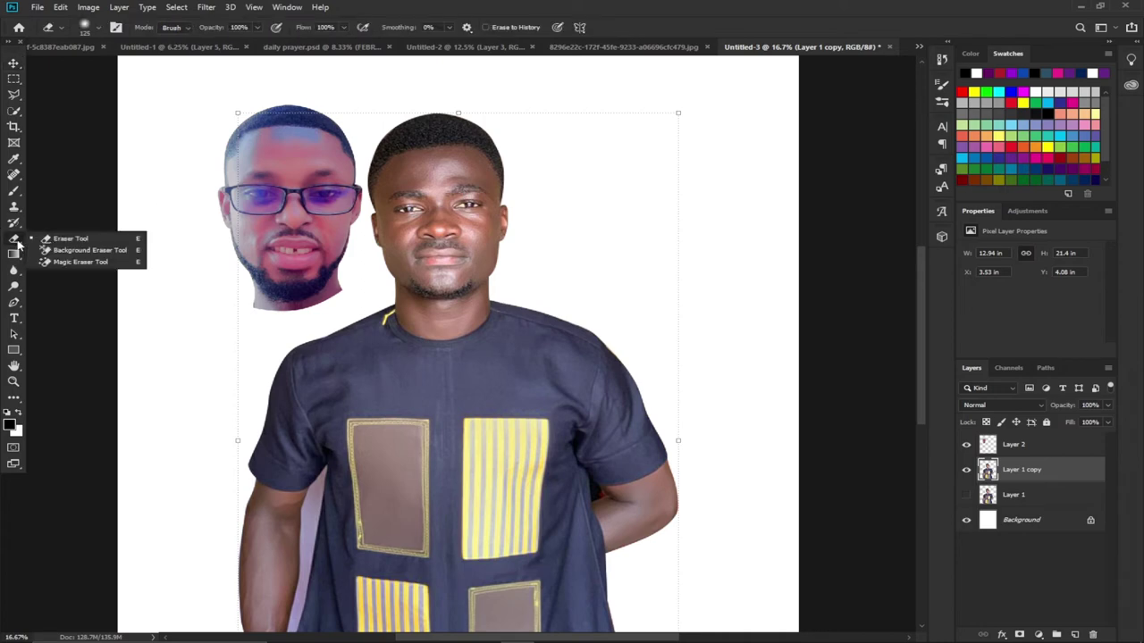
click(68, 241)
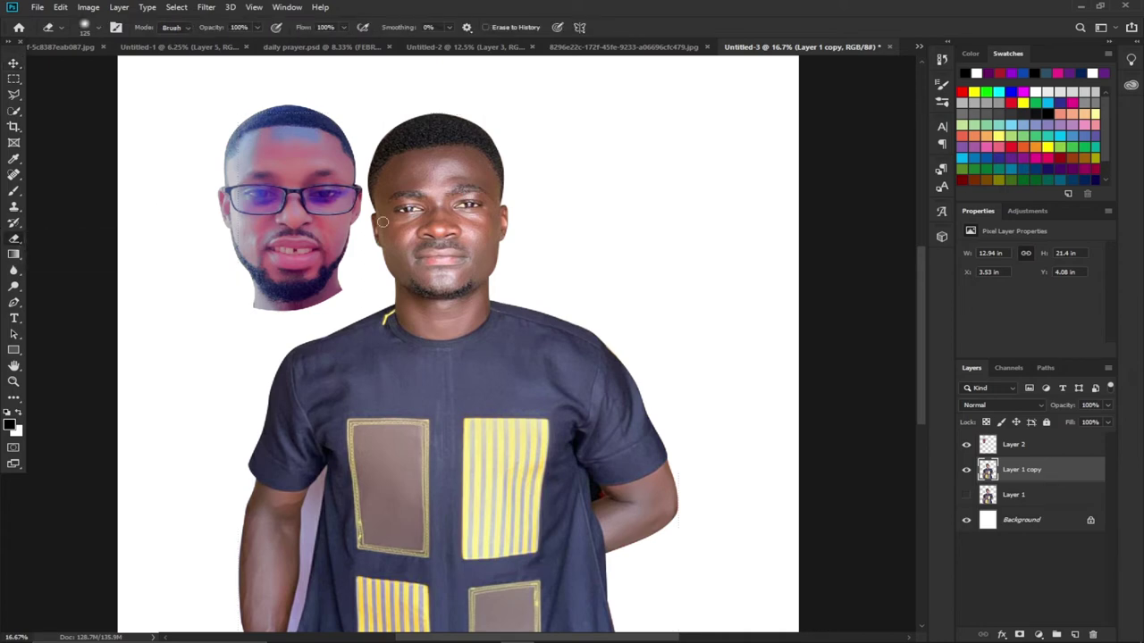
click(100, 29)
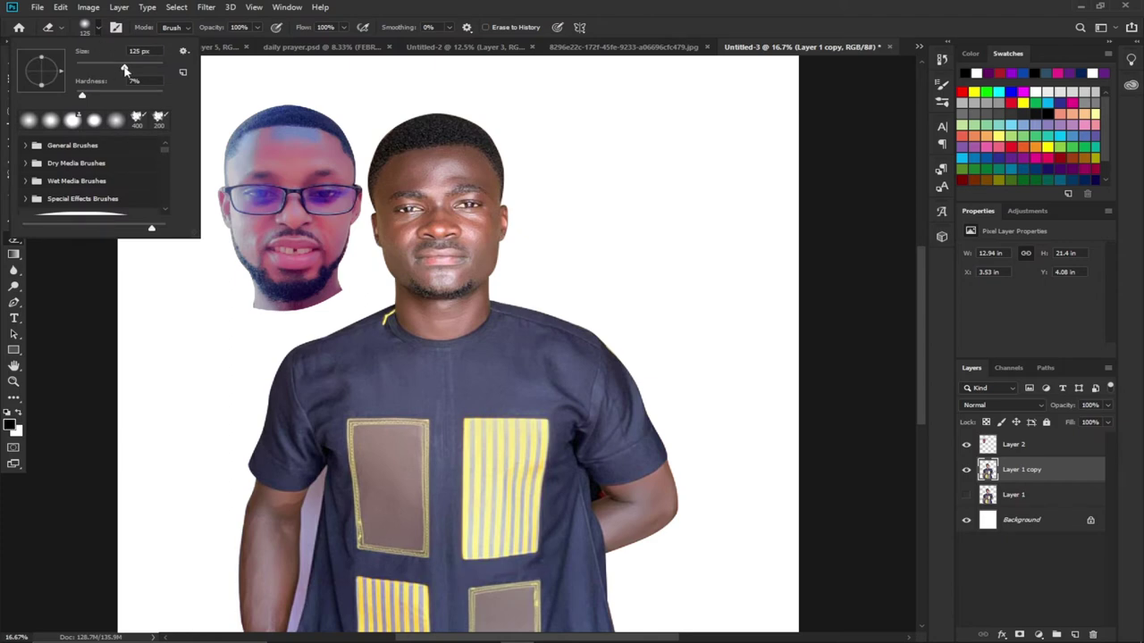
click(100, 29)
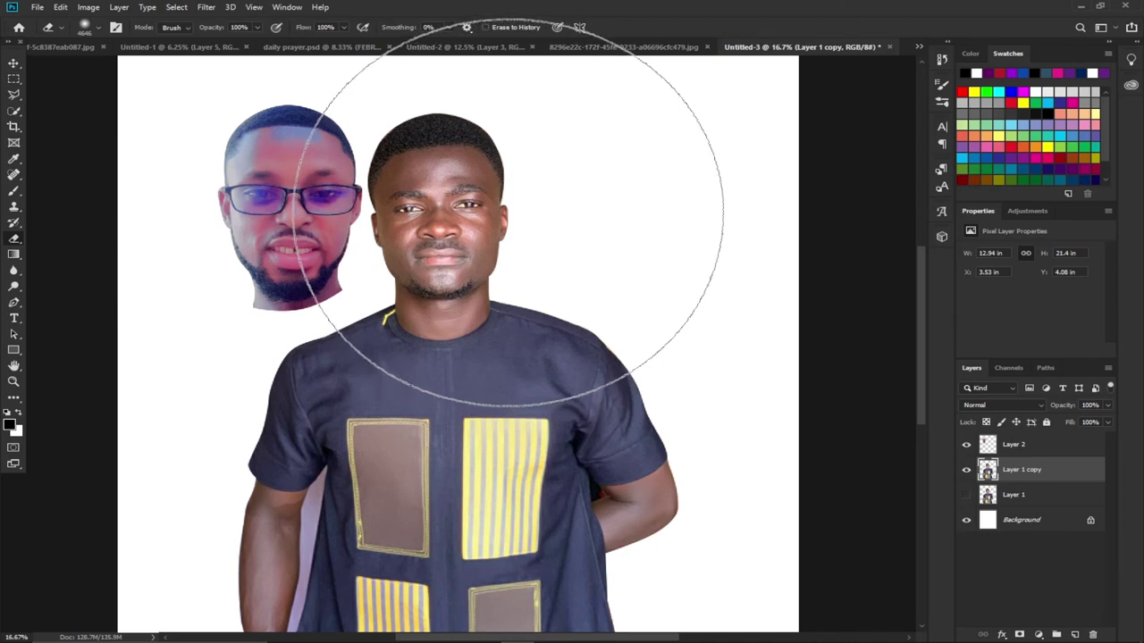
key(bracketleft)
key(bracketleft)
key(bracketleft)
key(bracketleft)
key(bracketleft)
key(bracketleft)
key(bracketleft)
key(bracketleft)
key(bracketleft)
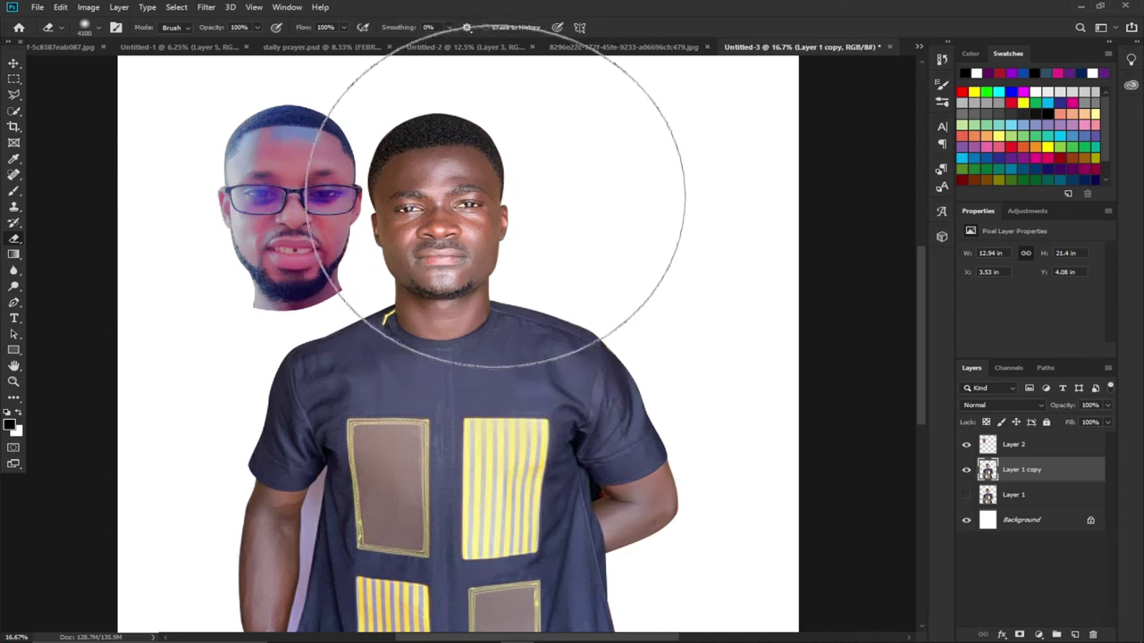
key(bracketleft)
key(bracketleft)
key(bracketleft)
key(bracketleft)
key(bracketleft)
key(bracketleft)
key(bracketleft)
key(bracketleft)
key(bracketleft)
key(bracketleft)
key(bracketleft)
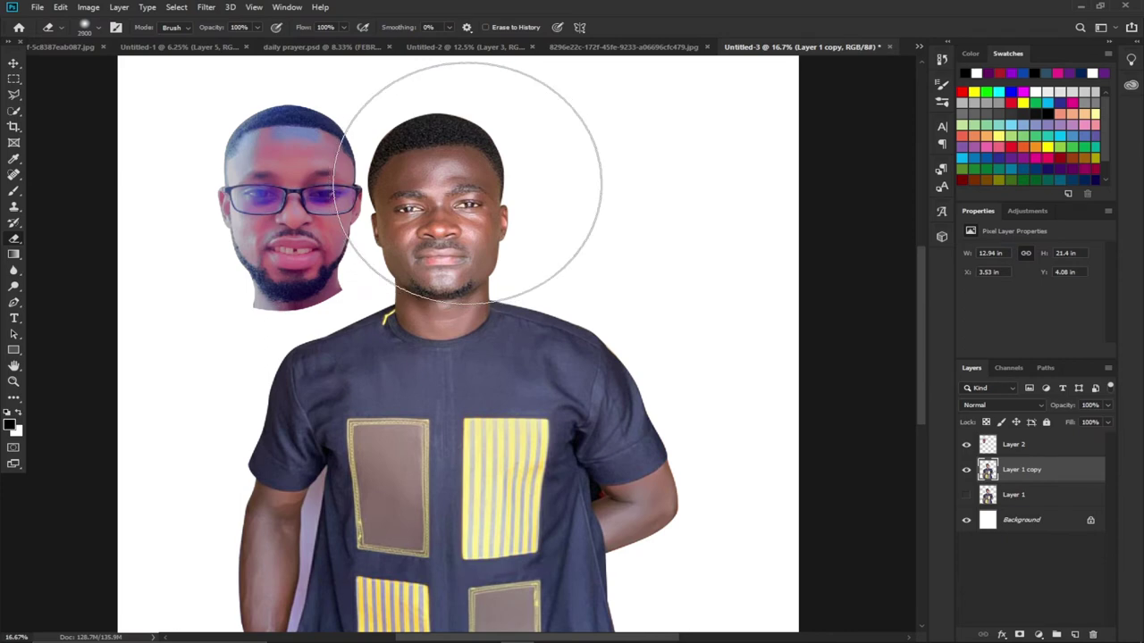
key(bracketleft)
key(bracketleft)
key(bracketleft)
key(bracketleft)
key(bracketleft)
key(bracketleft)
key(bracketleft)
key(bracketleft)
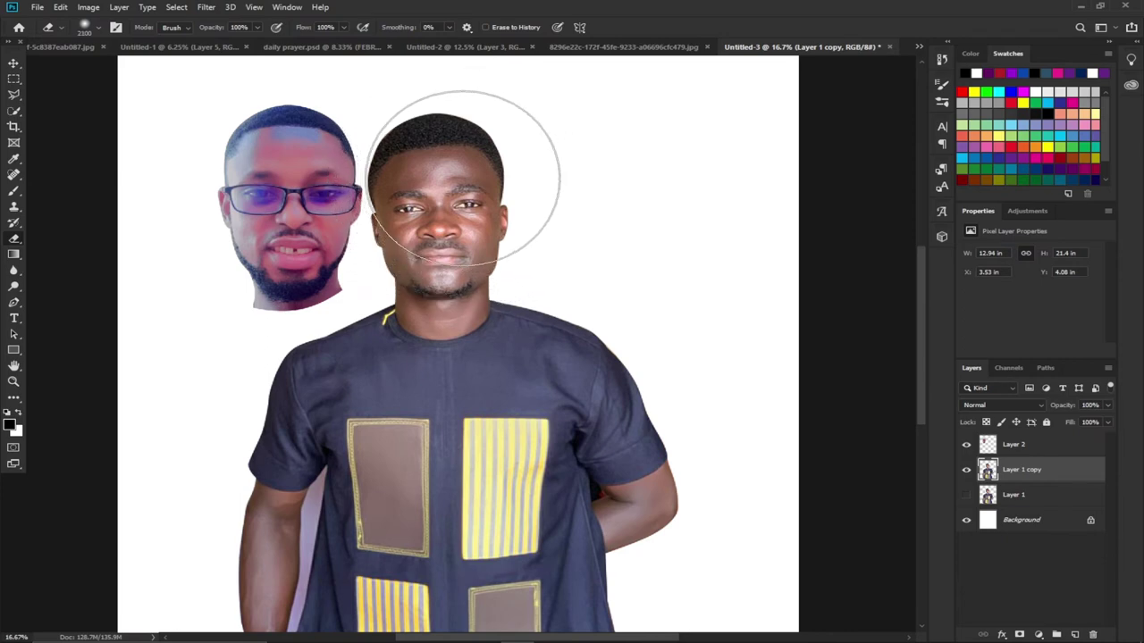
Step: Erase the original head from Layer 1 copy down to the chin, keeping the neck and the shirt collar
mouse_move(415, 143)
mouse_down()
mouse_move(454, 157)
mouse_move(399, 150)
mouse_move(490, 161)
mouse_move(400, 171)
mouse_move(544, 183)
mouse_move(400, 174)
mouse_move(495, 182)
mouse_move(409, 175)
mouse_move(389, 204)
mouse_move(459, 235)
mouse_move(392, 235)
mouse_move(457, 252)
mouse_move(464, 246)
mouse_move(436, 243)
mouse_move(469, 237)
mouse_move(417, 238)
mouse_move(460, 246)
mouse_move(425, 230)
mouse_up()
key(bracketleft)
key(bracketleft)
key(bracketleft)
Step: Place the head with glasses on the neck of the headless body and duplicate Layer 2
click(15, 65)
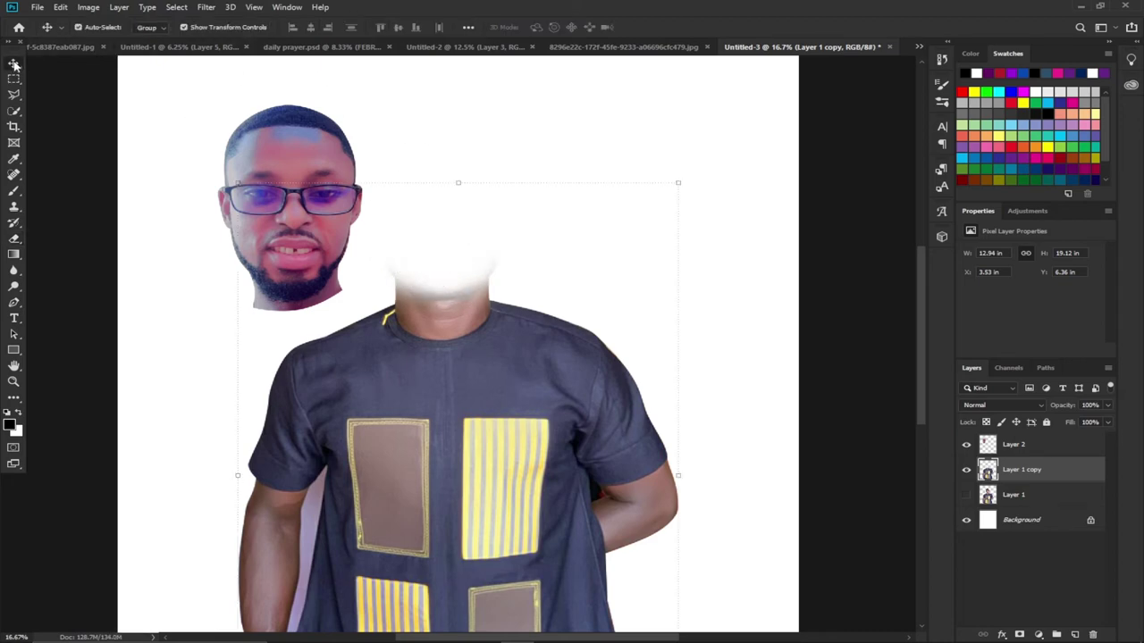
click(254, 138)
drag(288, 139, 427, 160)
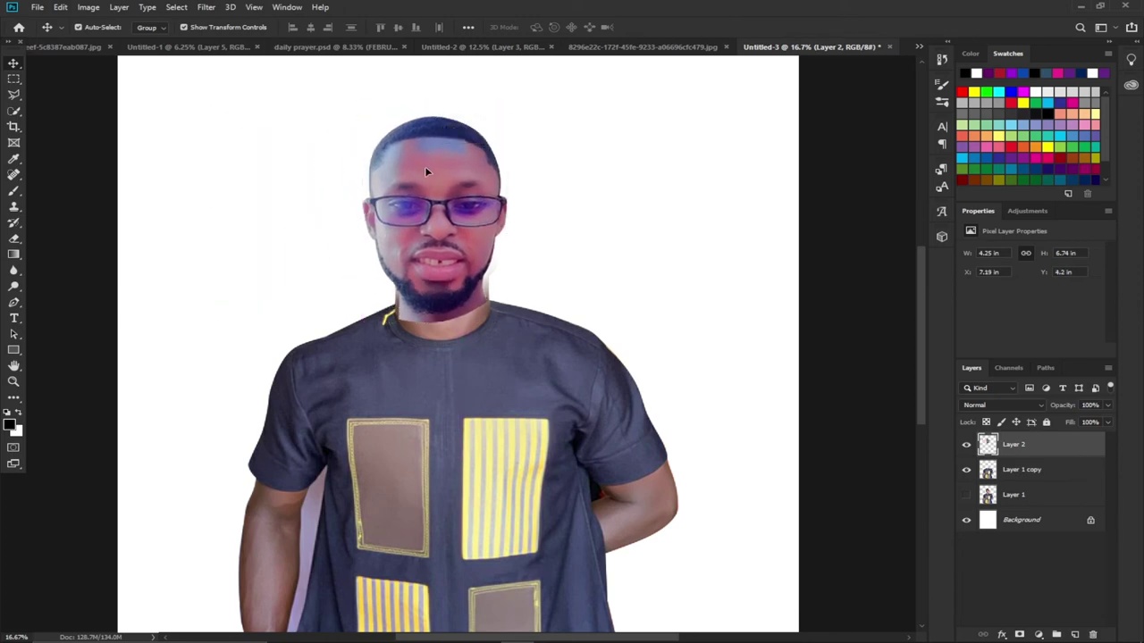
drag(425, 166, 424, 167)
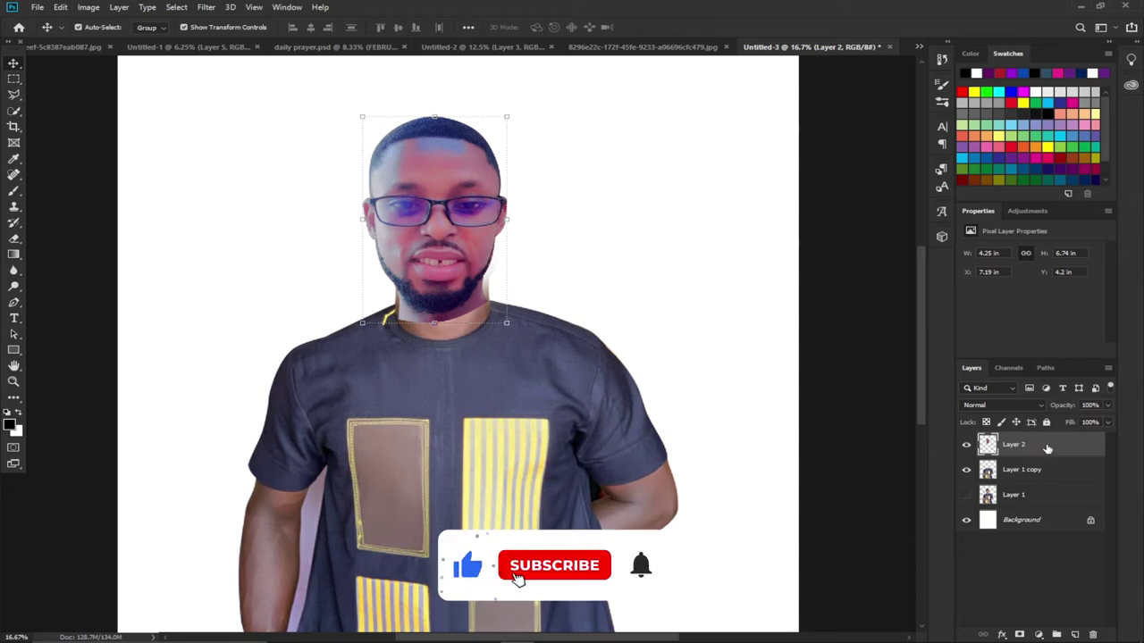
key(ctrl+j)
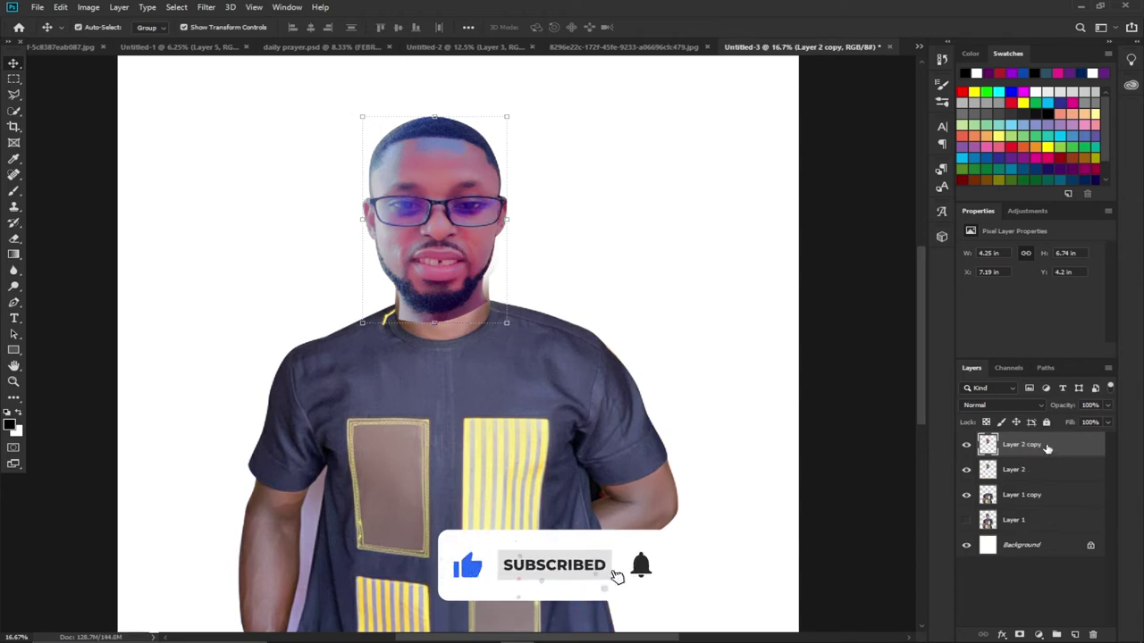
Step: Hide Layer 2 and enlarge the head on Layer 2 copy to about 101.5%, extending it over the neck
click(965, 470)
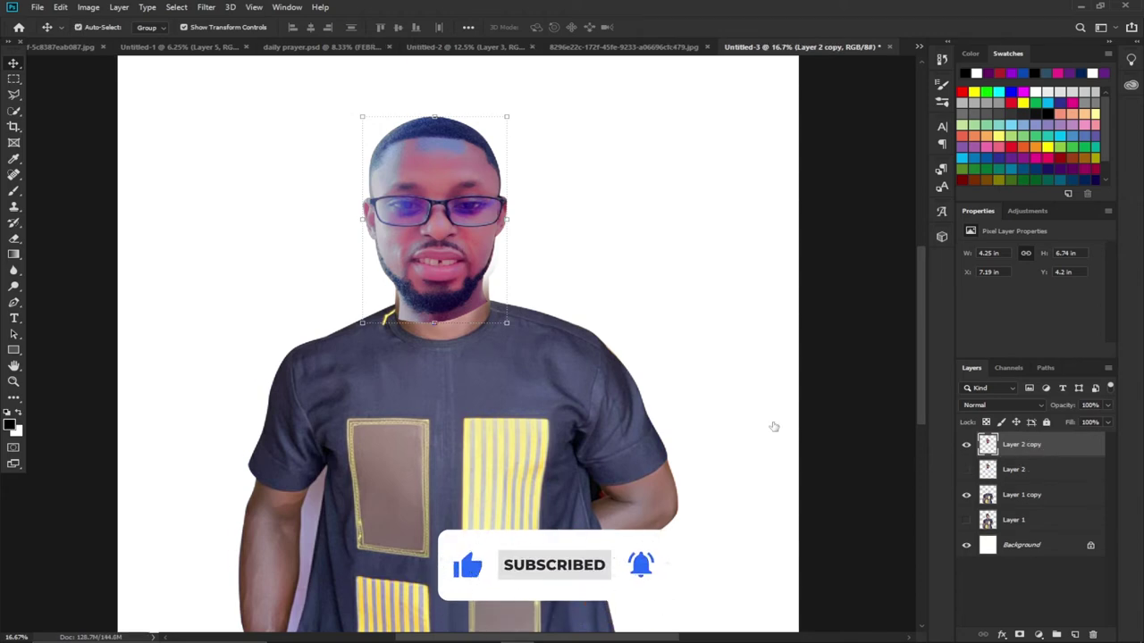
click(13, 381)
drag(117, 57, 781, 559)
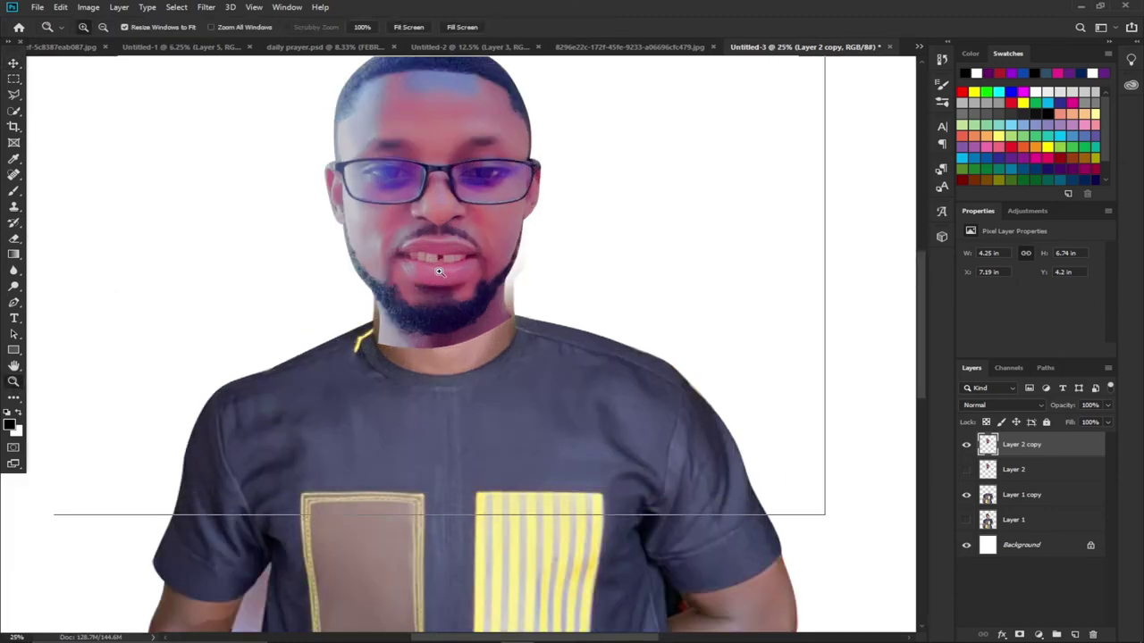
click(438, 271)
click(13, 61)
key(shift+Right)
key(shift+Right)
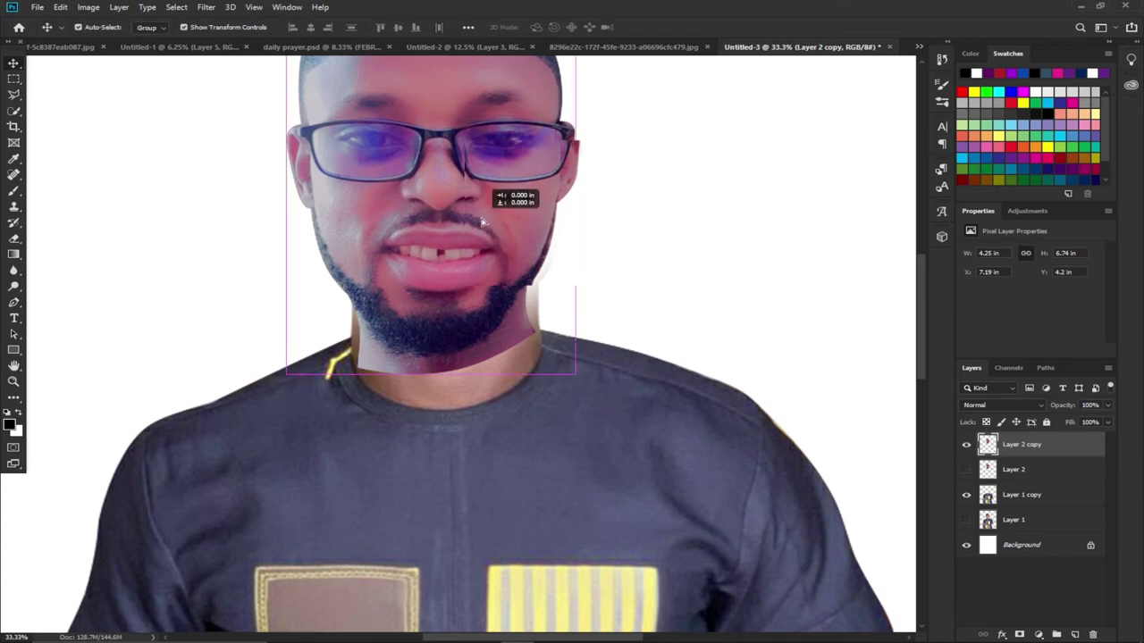
drag(290, 372, 286, 380)
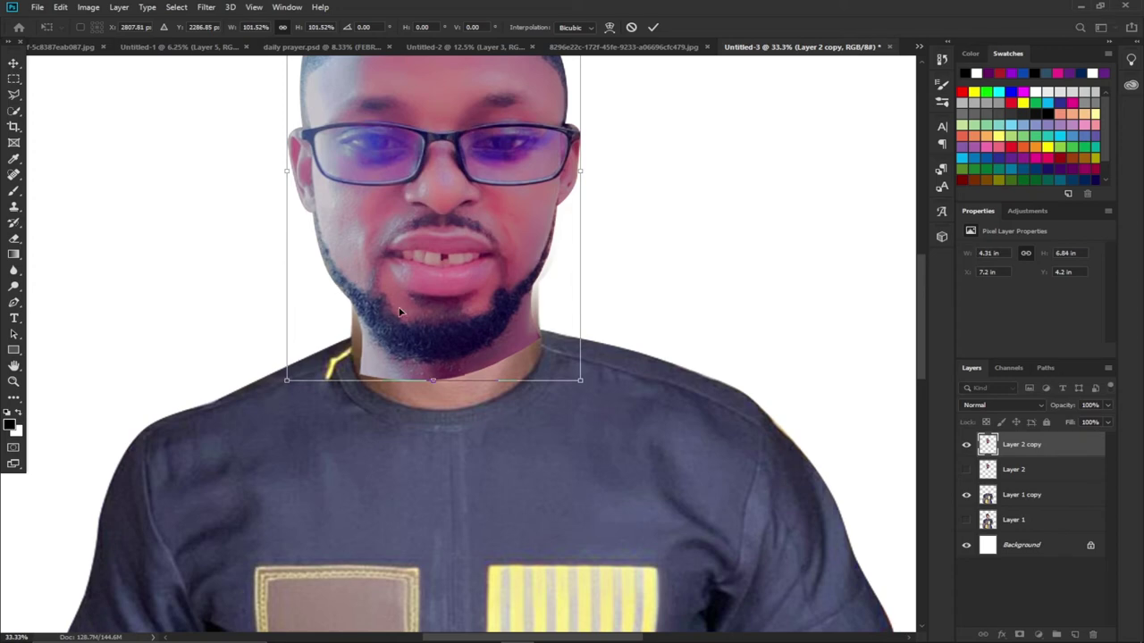
click(653, 30)
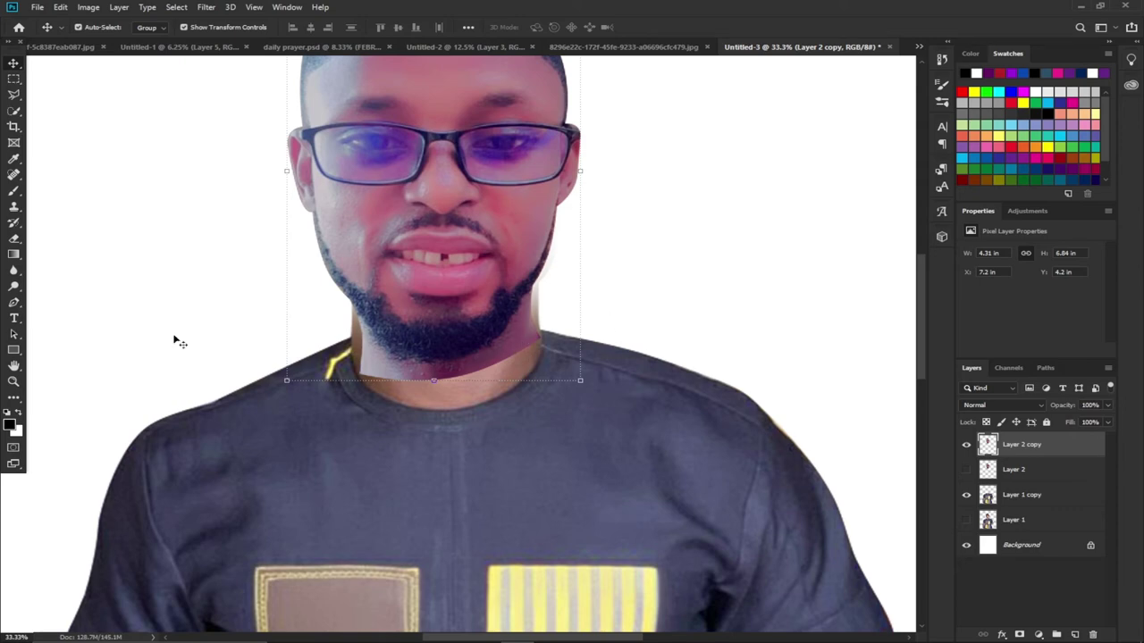
Step: Erase the neck area below the beard from Layer 2 copy with a soft eraser reduced to about 175 px, revealing the body's own neck
click(17, 240)
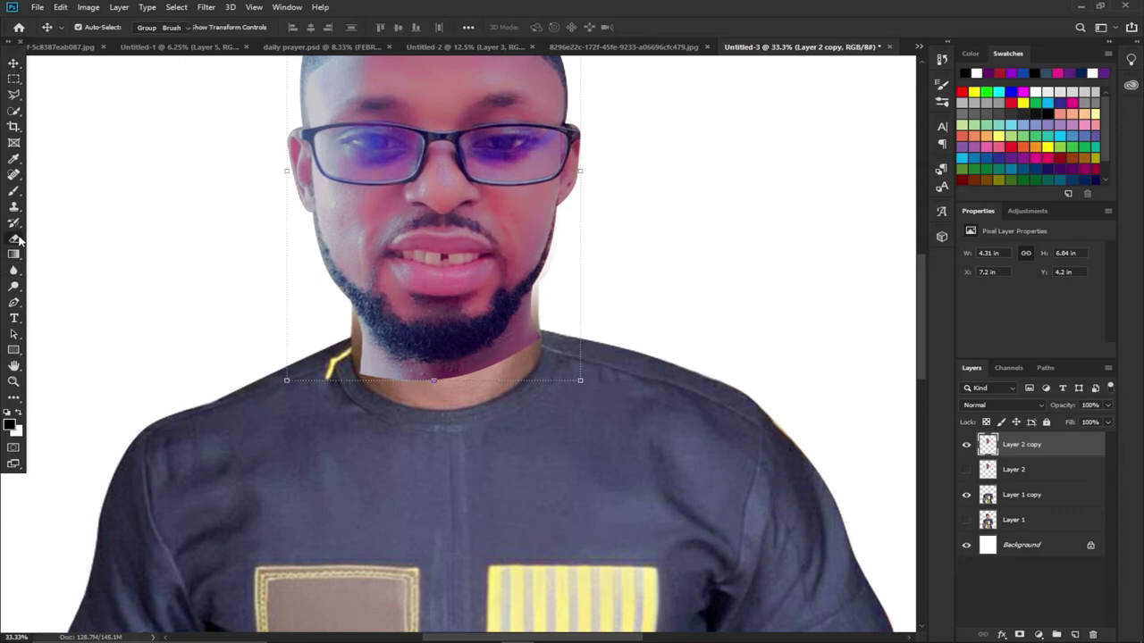
right_click(17, 240)
click(74, 242)
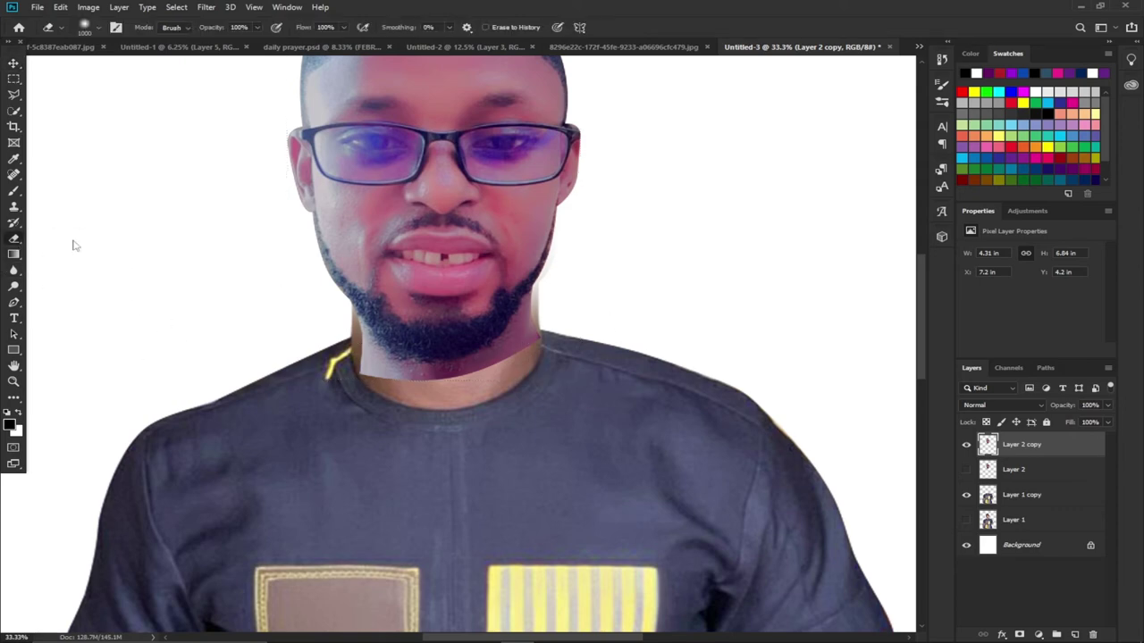
key(bracketleft)
key(bracketleft)
key(bracketleft)
key(bracketleft)
key(bracketleft)
key(bracketleft)
key(bracketleft)
key(bracketleft)
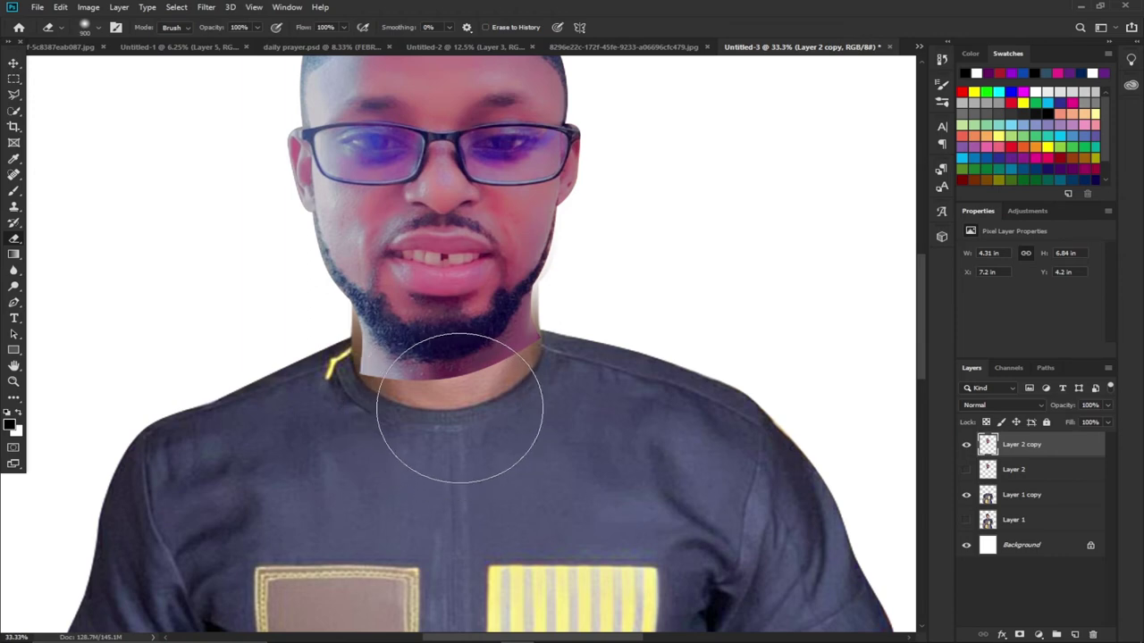
key(bracketleft)
key(bracketleft)
mouse_move(532, 340)
mouse_down()
mouse_move(477, 371)
mouse_move(385, 383)
mouse_move(340, 326)
mouse_move(357, 352)
mouse_move(346, 327)
mouse_move(379, 361)
mouse_move(460, 377)
mouse_move(594, 333)
mouse_move(547, 324)
mouse_move(540, 300)
mouse_move(561, 320)
mouse_move(574, 368)
mouse_move(563, 336)
mouse_up()
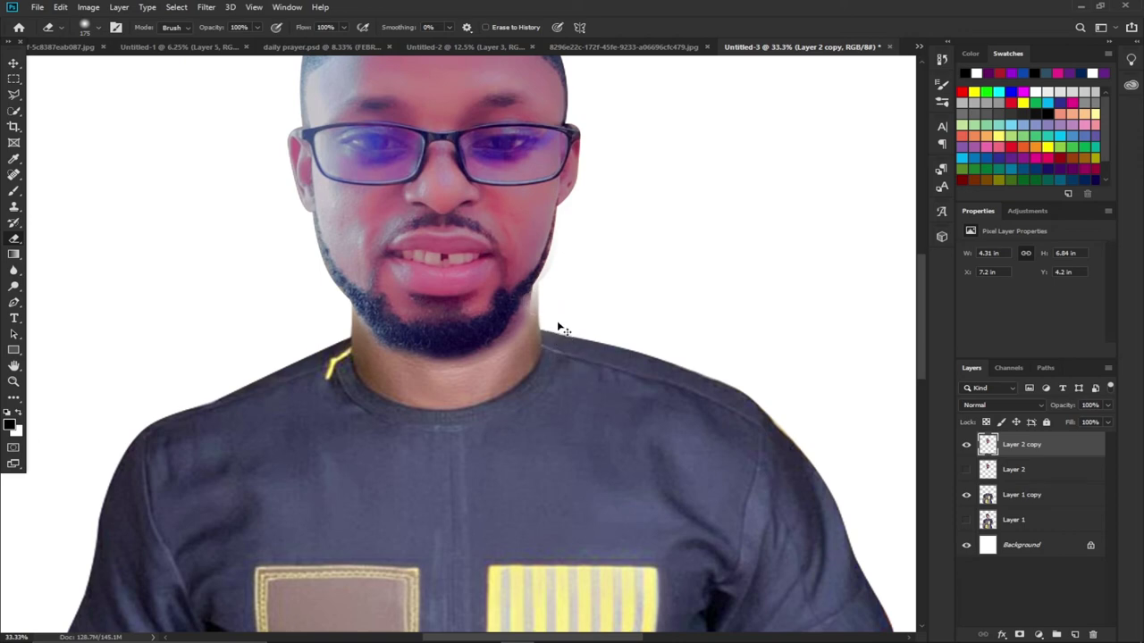
Step: Erase the leftover light fringe on Layer 1 copy beside the neck and jaw, above the shirt's shoulder
click(1057, 501)
mouse_move(546, 309)
mouse_down()
mouse_move(554, 316)
mouse_move(548, 263)
mouse_move(573, 230)
mouse_up()
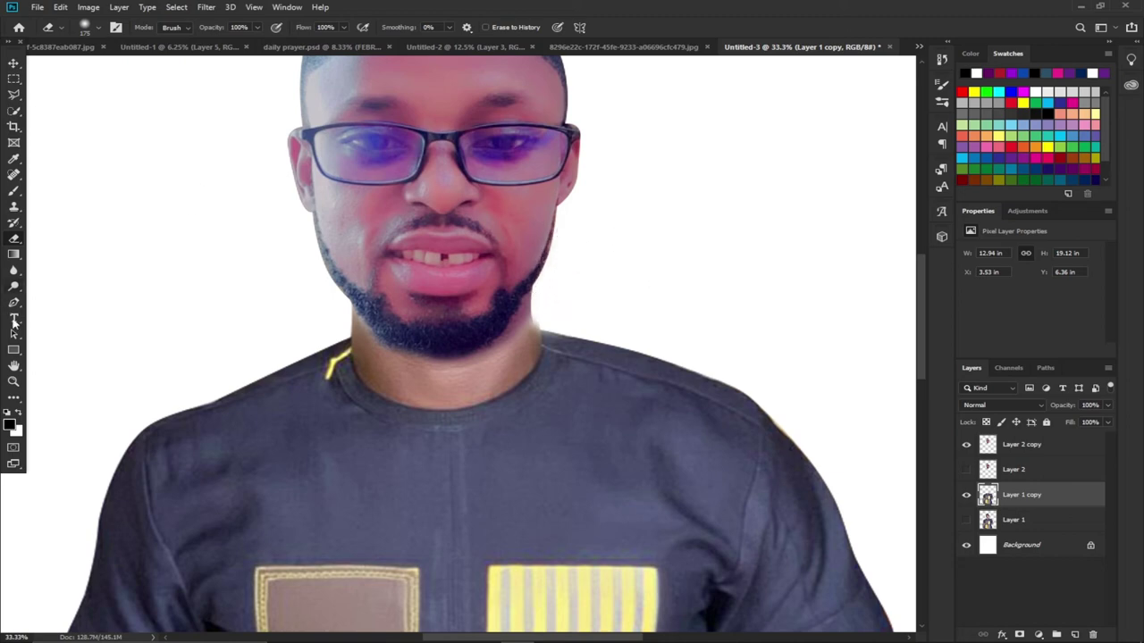
Step: Nudge the head on Layer 2 copy slightly right and down to X 7.24 in, Y 4.22 in
click(13, 379)
alt+click(444, 295)
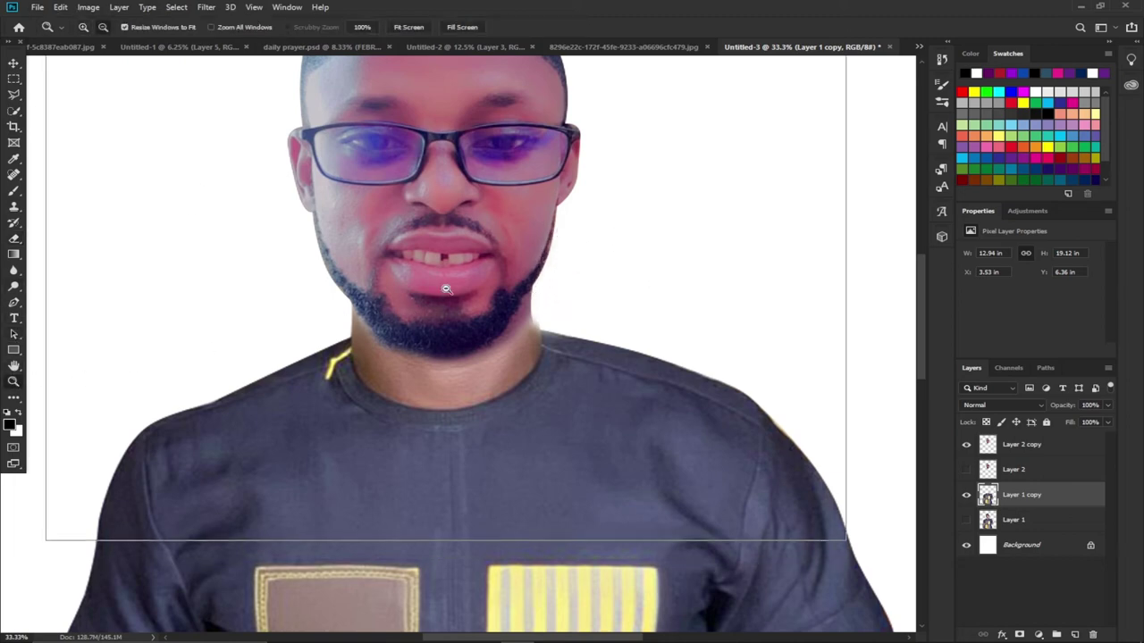
alt+click(449, 293)
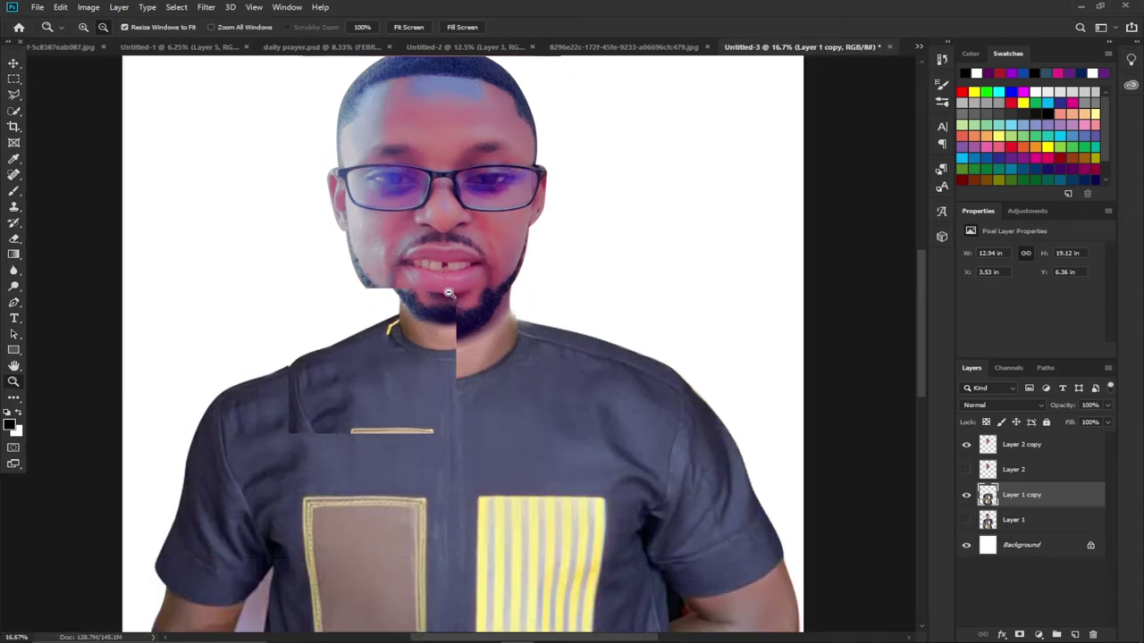
alt+click(454, 329)
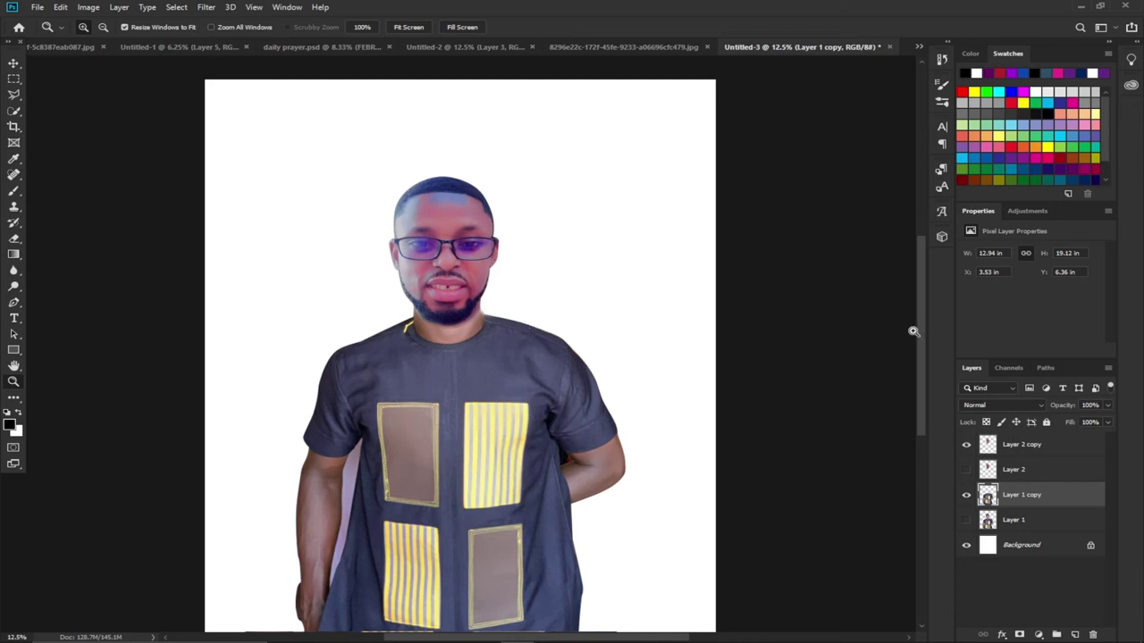
scroll(920, 336, down, 2)
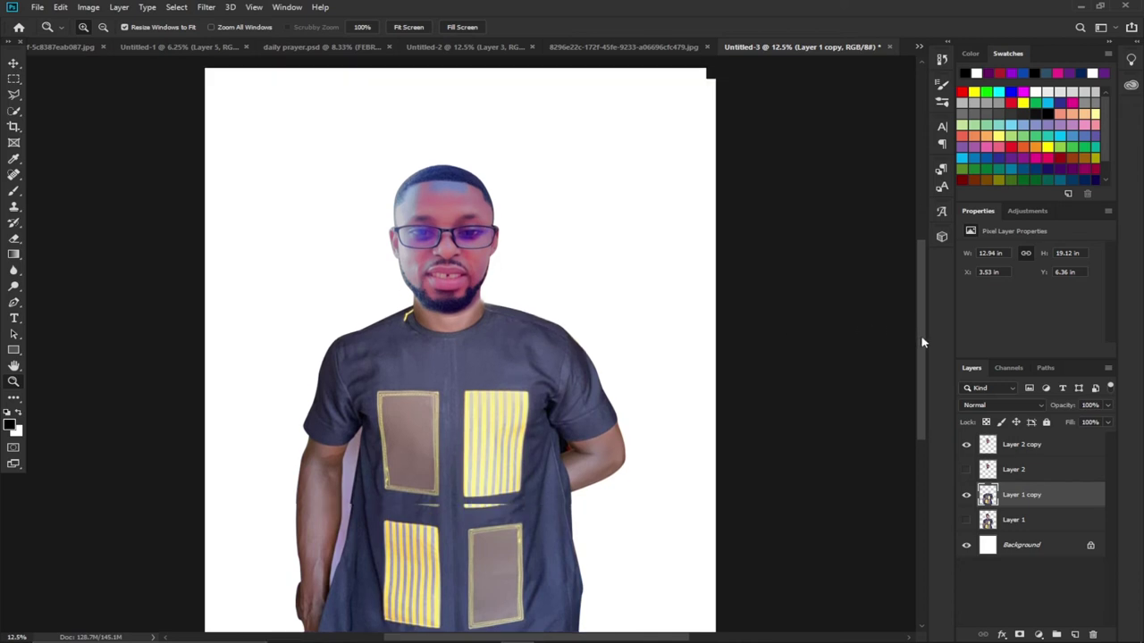
click(435, 411)
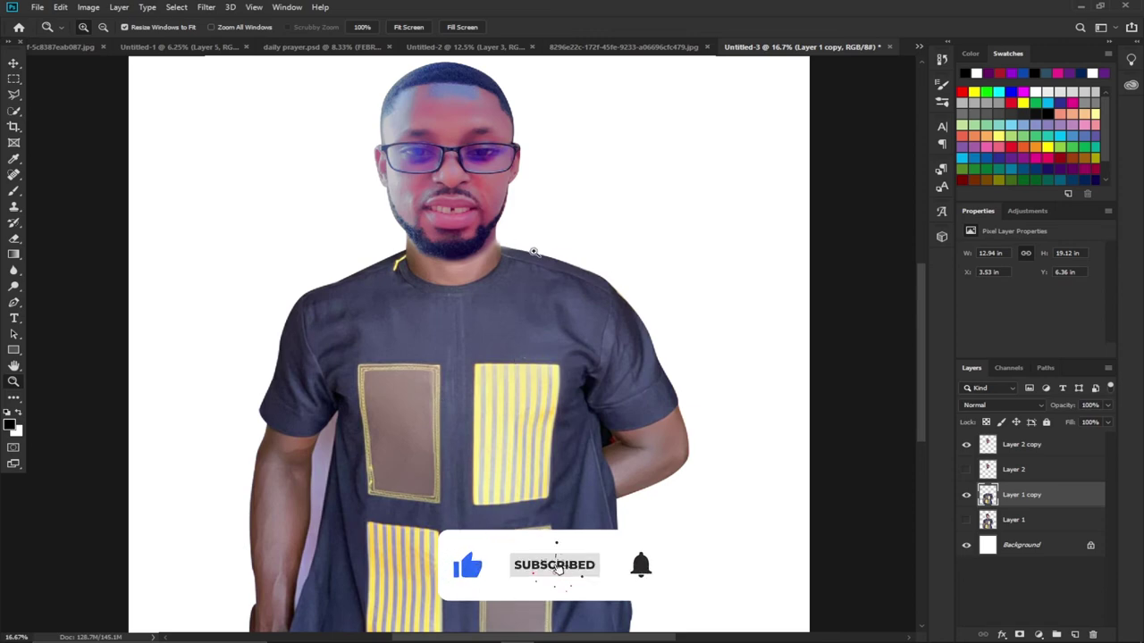
key(v)
click(446, 186)
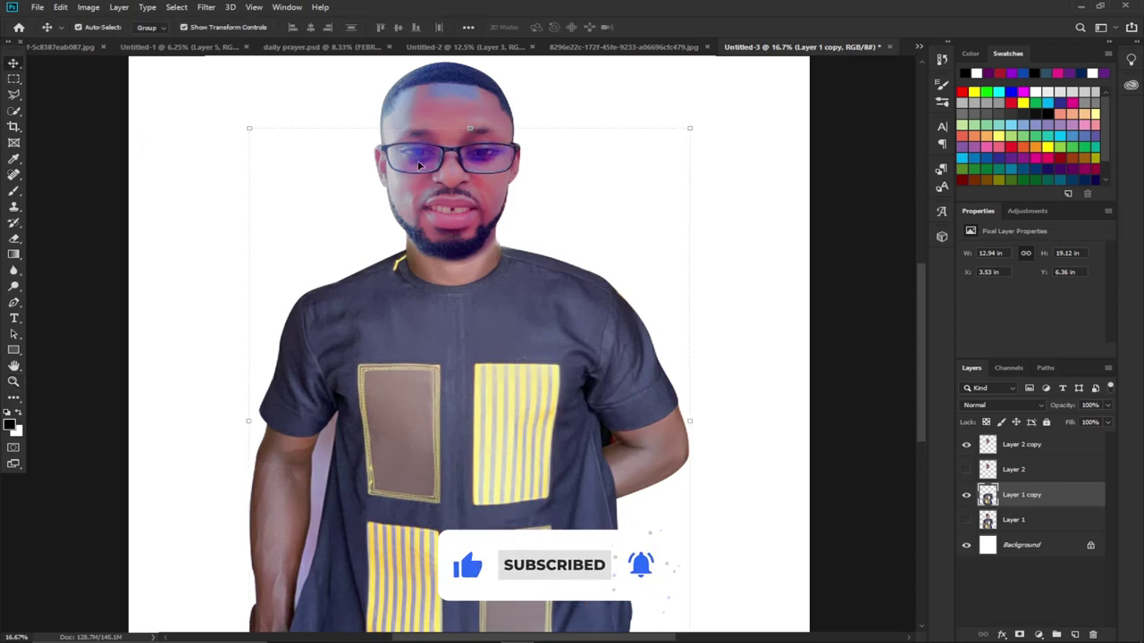
key(shift+Right)
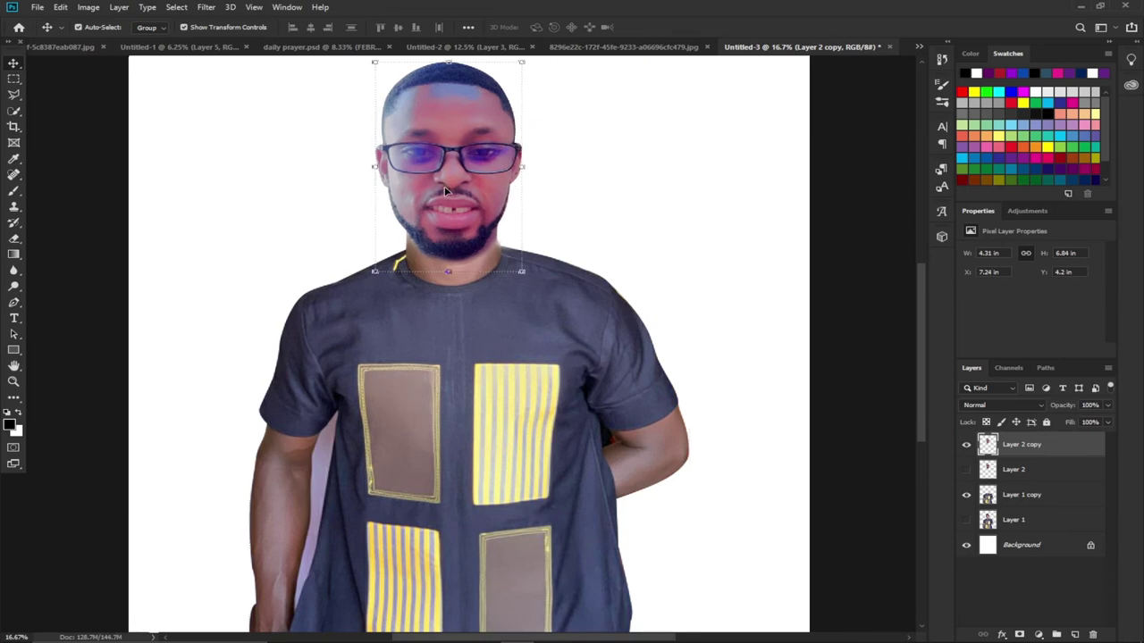
key(Down)
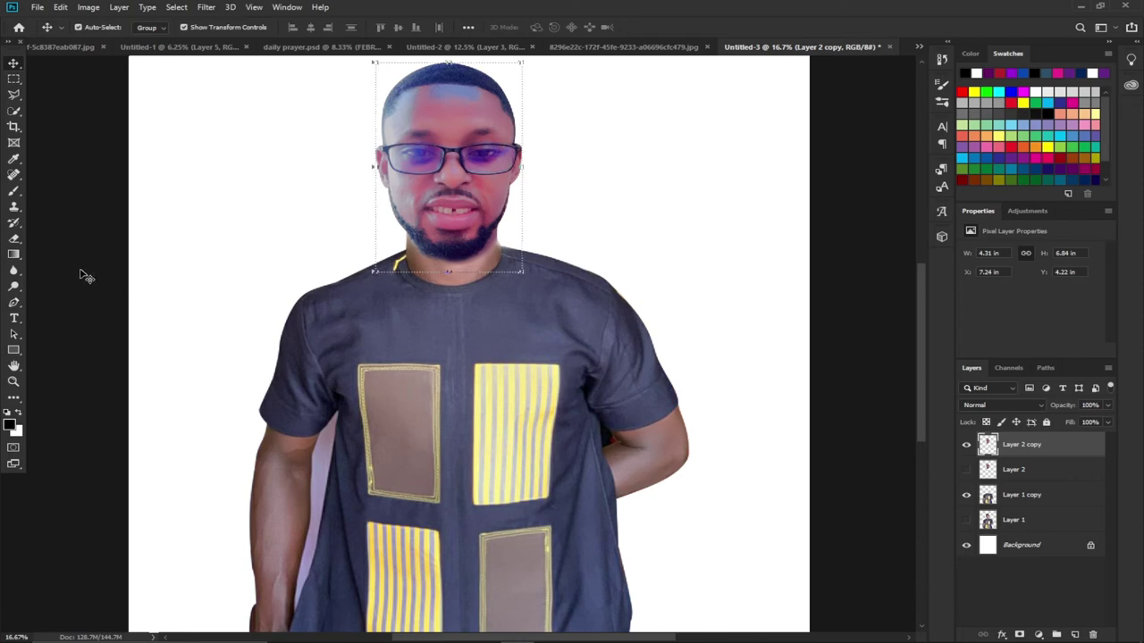
Step: Show the original Layer 1, move it beside the composite to about X 9.23 in, Y 4.22 in for comparison, and hide it again
click(124, 267)
click(468, 206)
click(965, 521)
click(1025, 525)
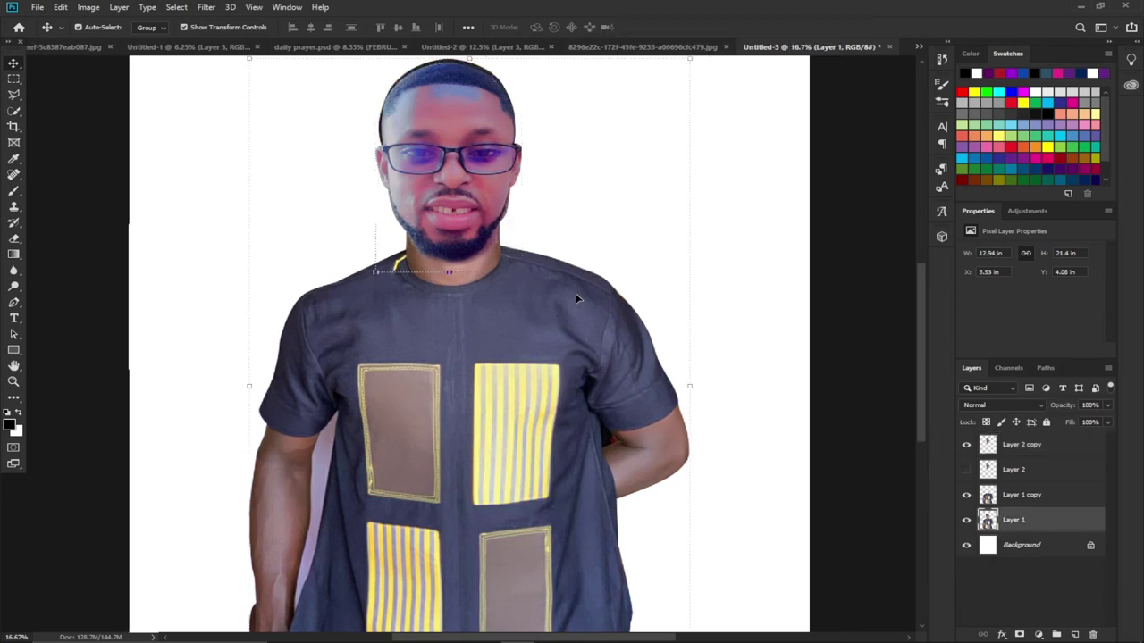
key(shift+Right)
key(shift+Right)
key(shift+Right)
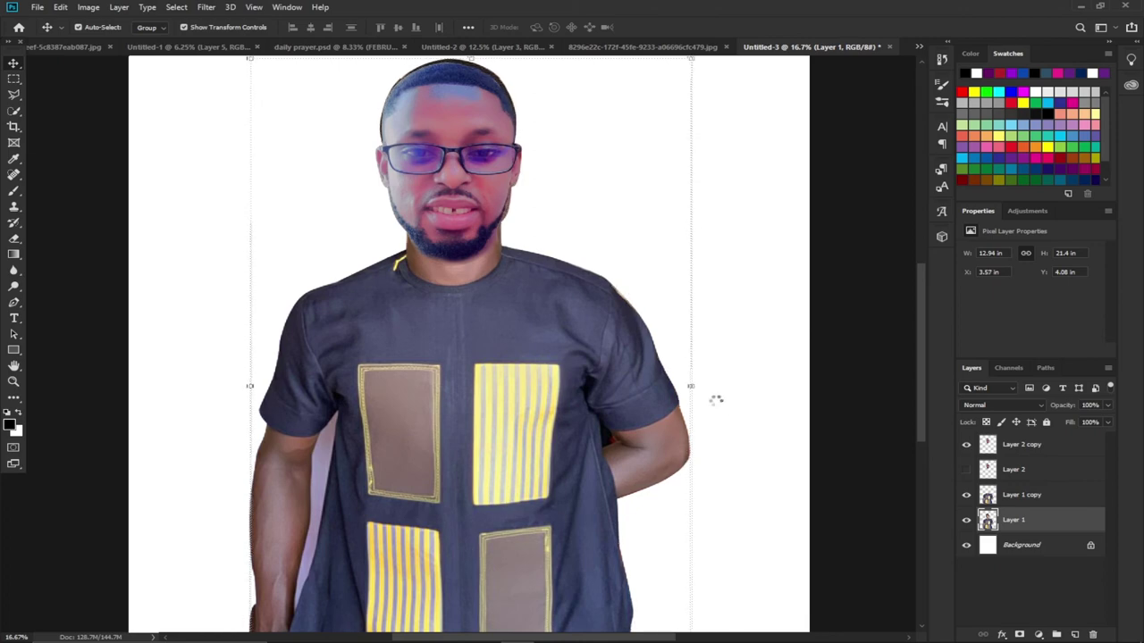
key(shift+Right)
key(shift+Right)
key(shift+Right)
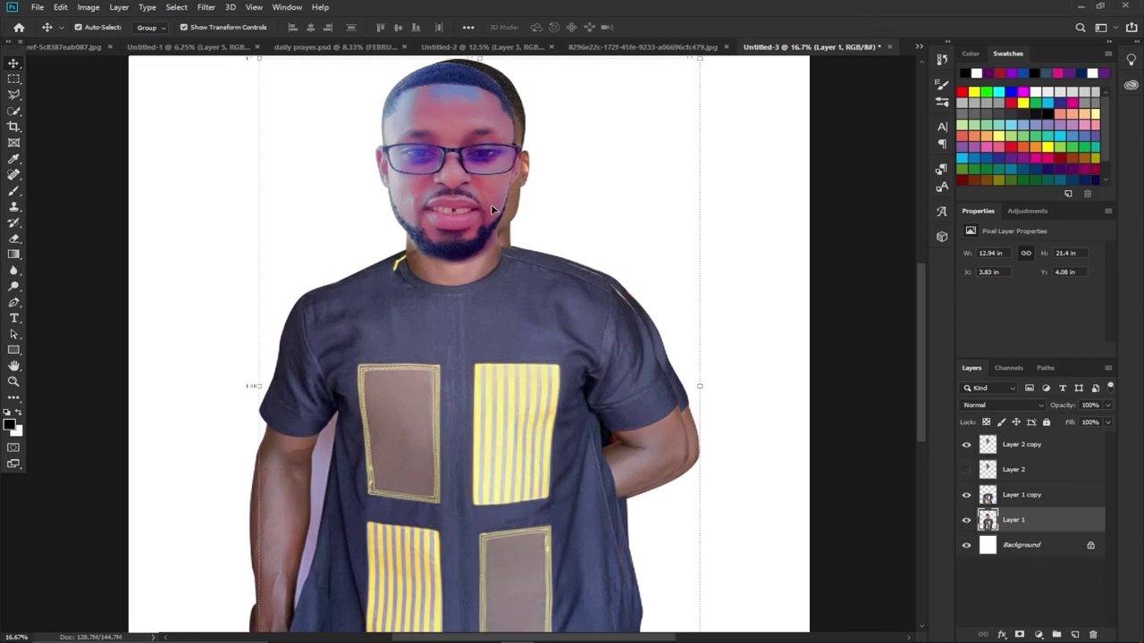
drag(514, 210, 696, 218)
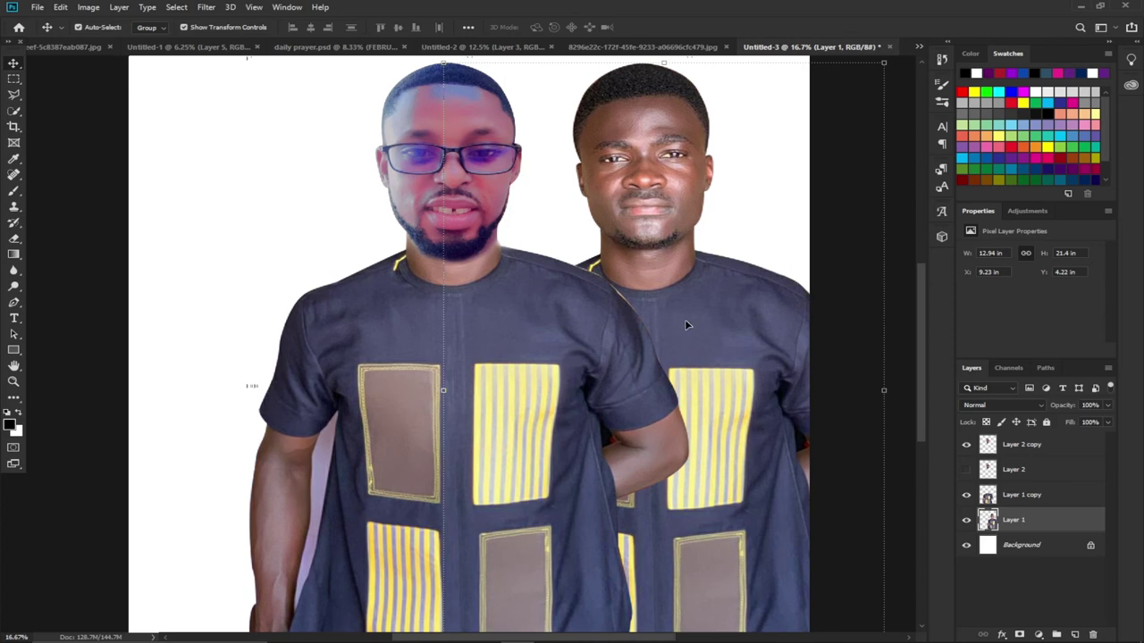
click(966, 522)
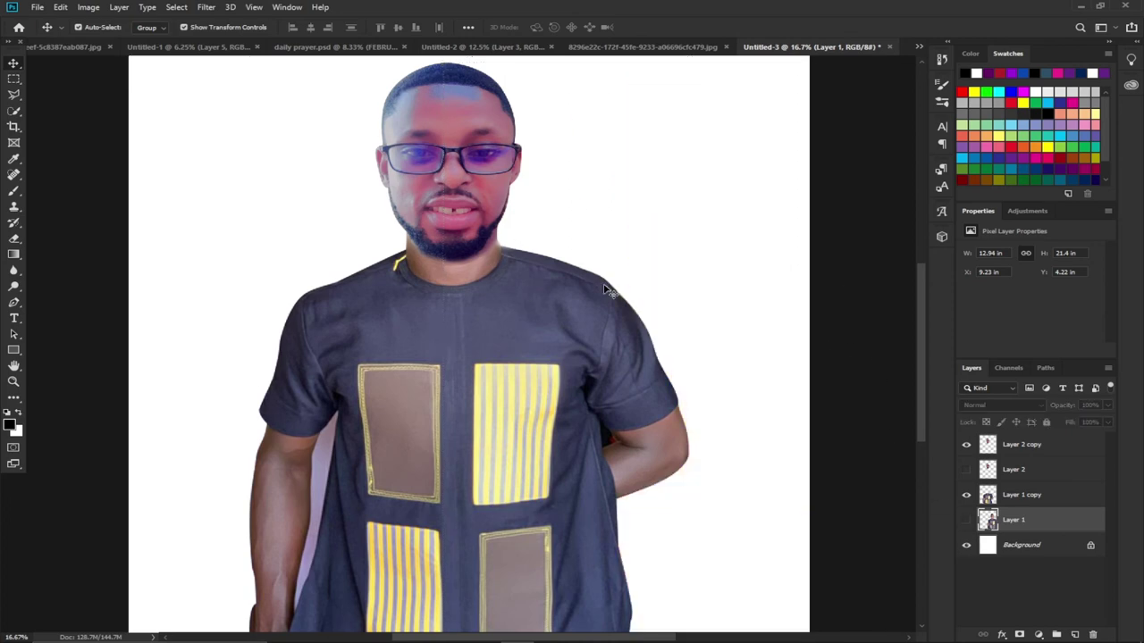
Step: Load the outline of the head on Layer 2 copy as a selection and open the Match Color adjustment for it
click(477, 158)
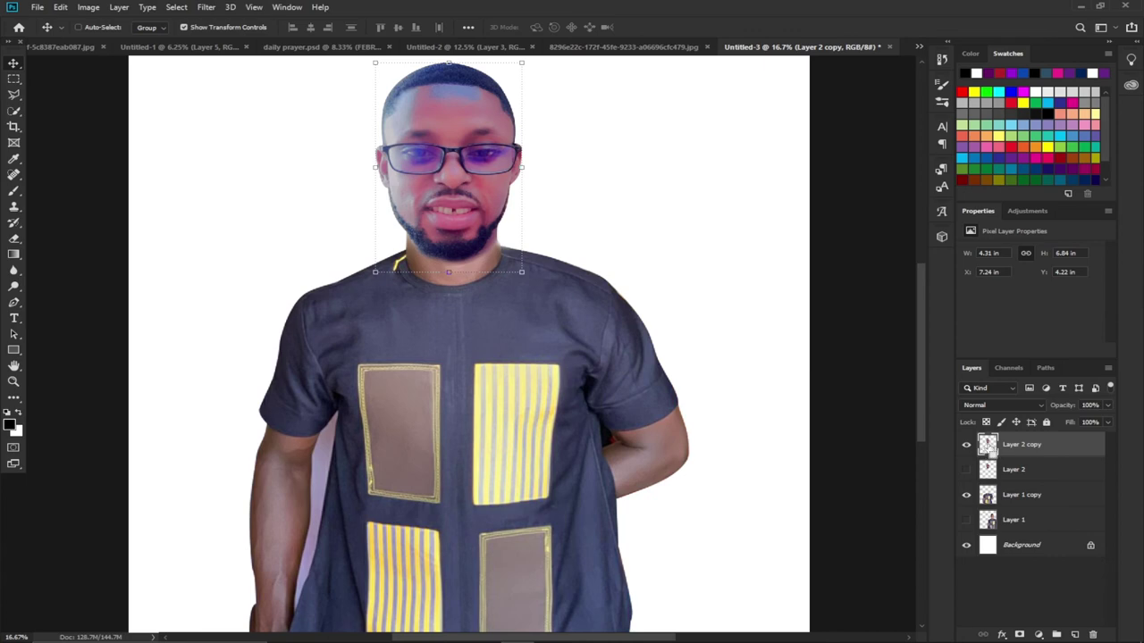
ctrl+click(987, 444)
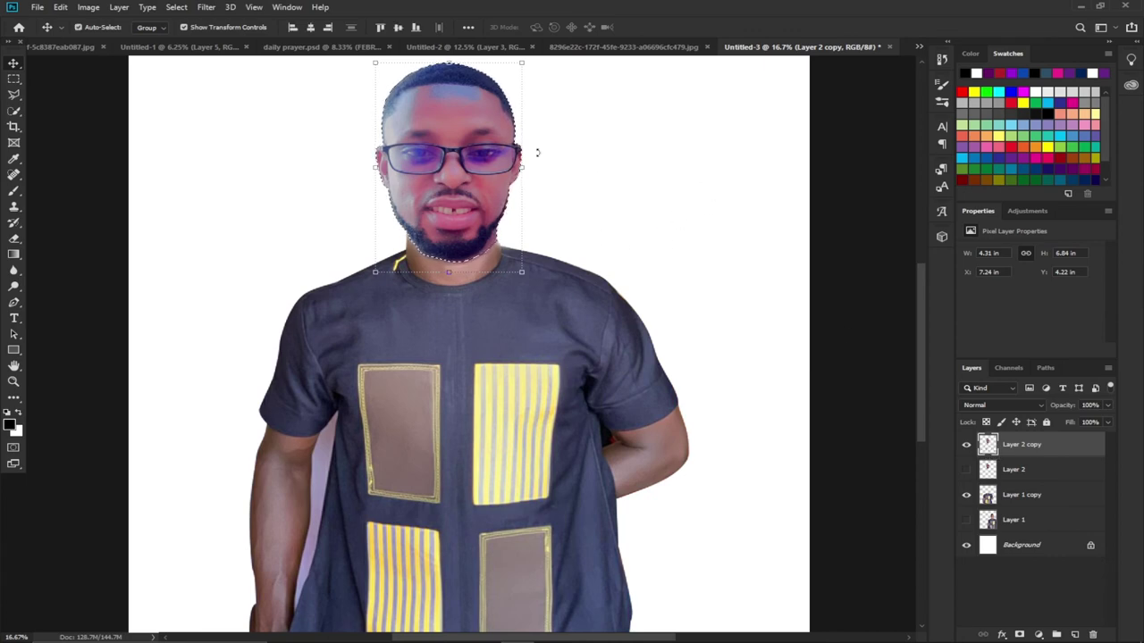
click(88, 8)
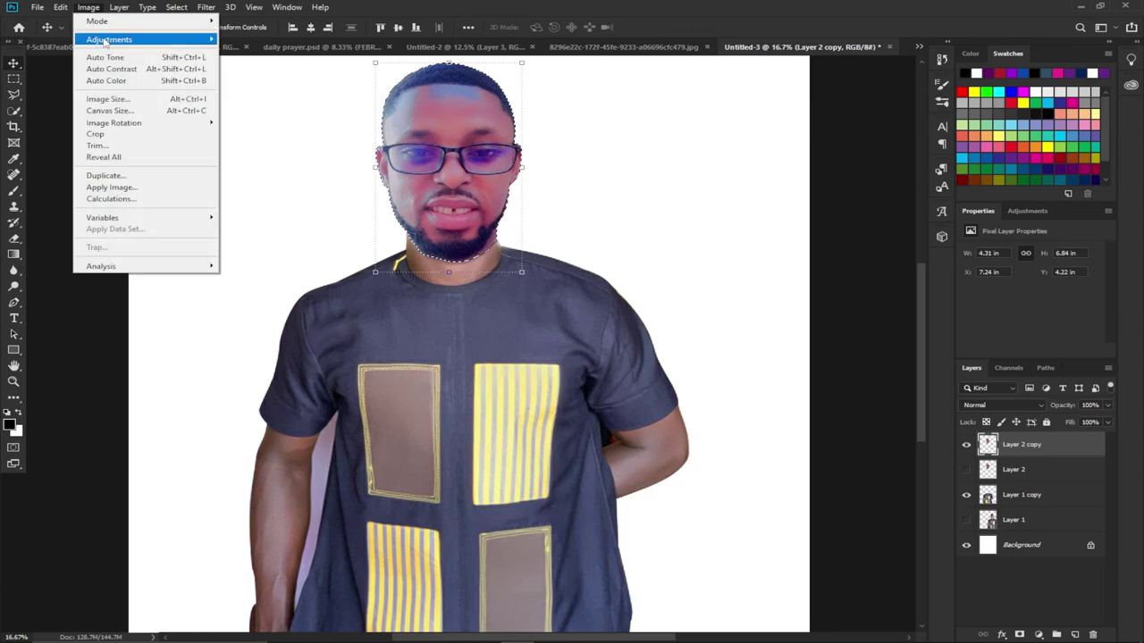
mouse_move(105, 42)
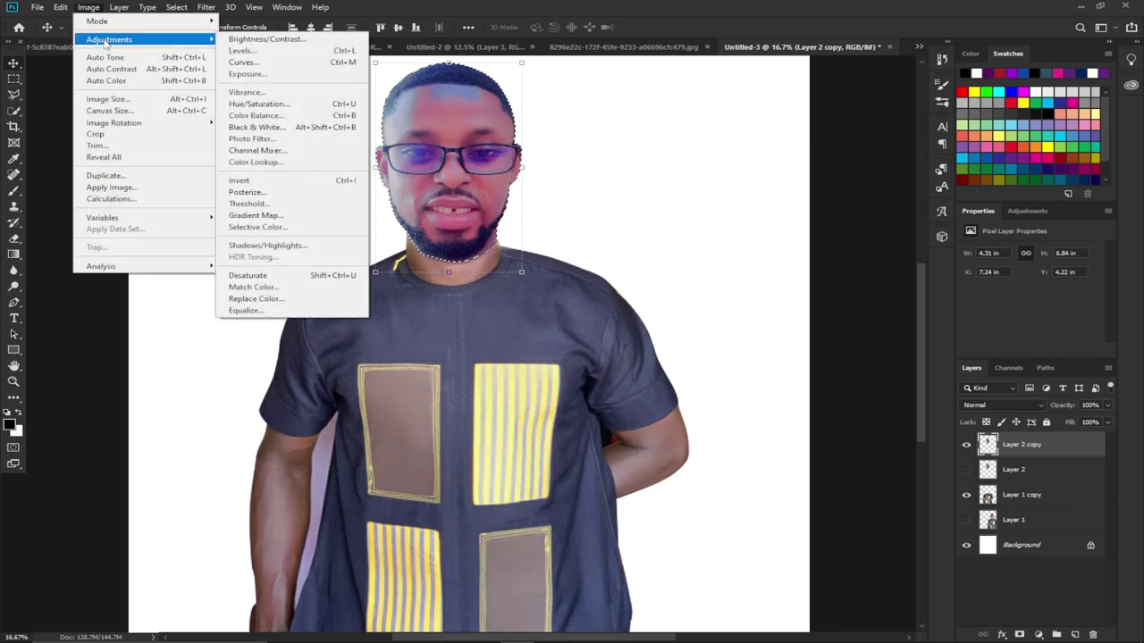
click(253, 287)
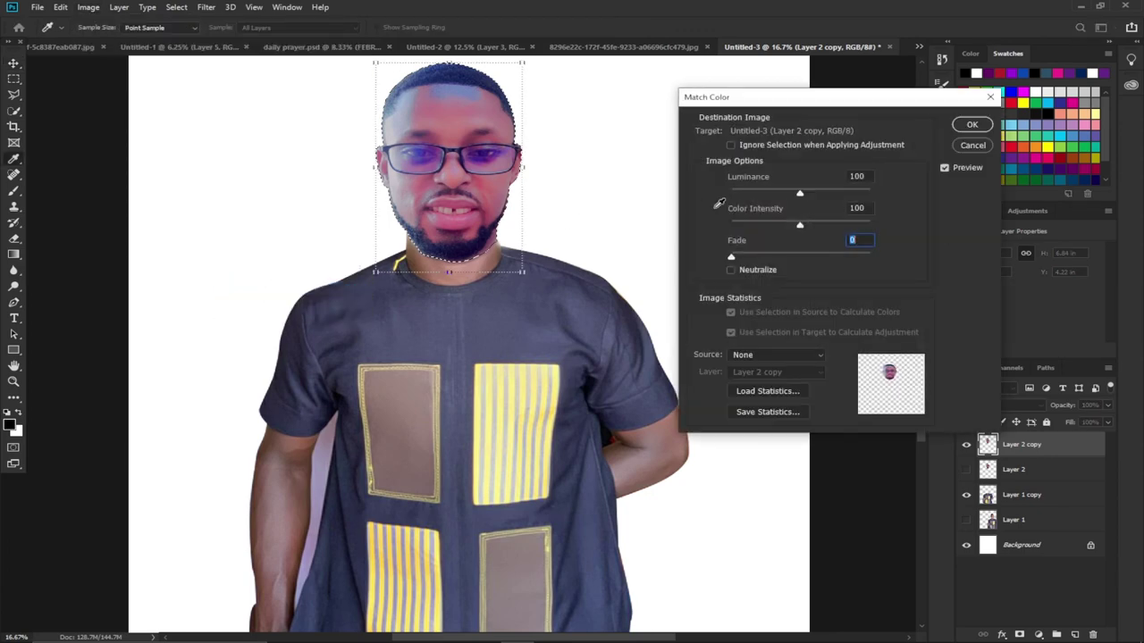
drag(758, 101, 716, 83)
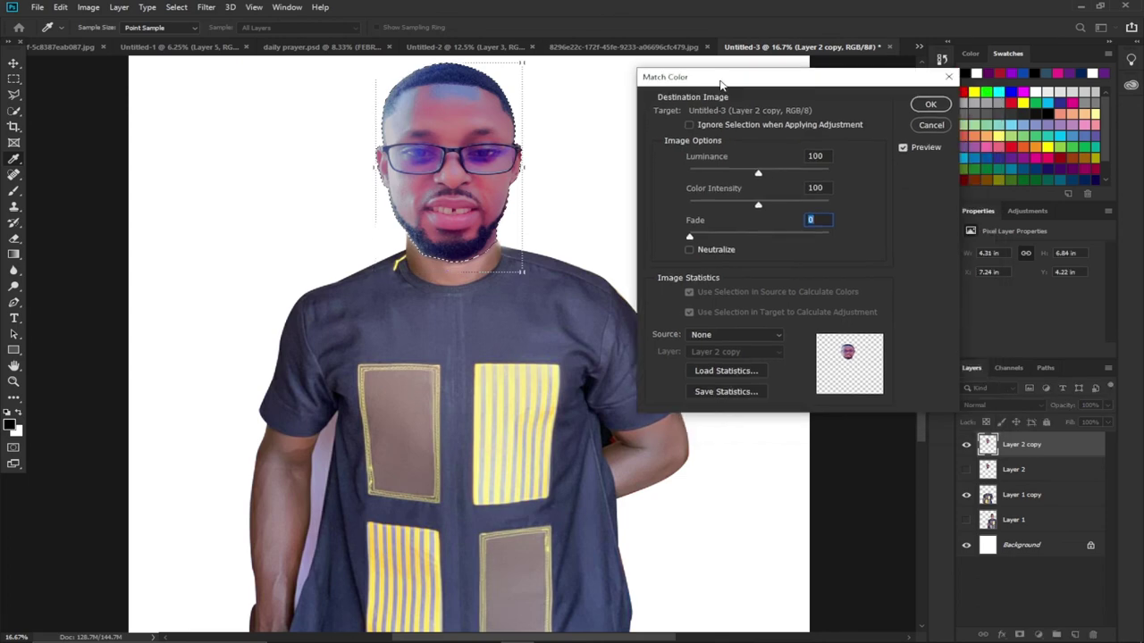
Step: Set the Match Color source to the Untitled-2 document and its source layer to Layer 3 copy
click(755, 336)
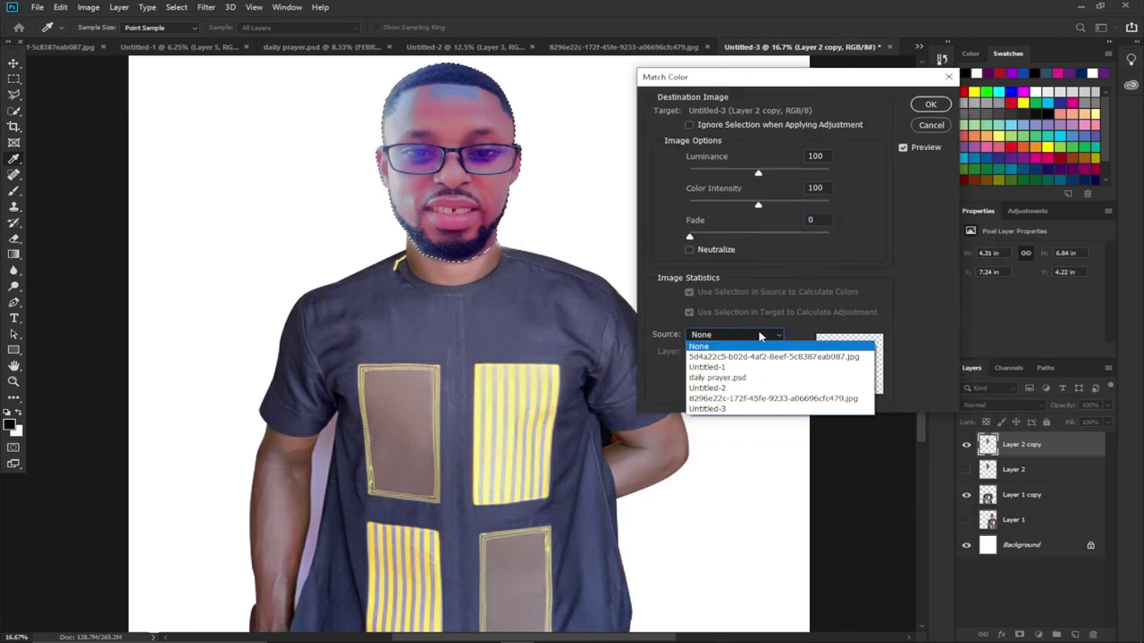
key(Escape)
key(Down)
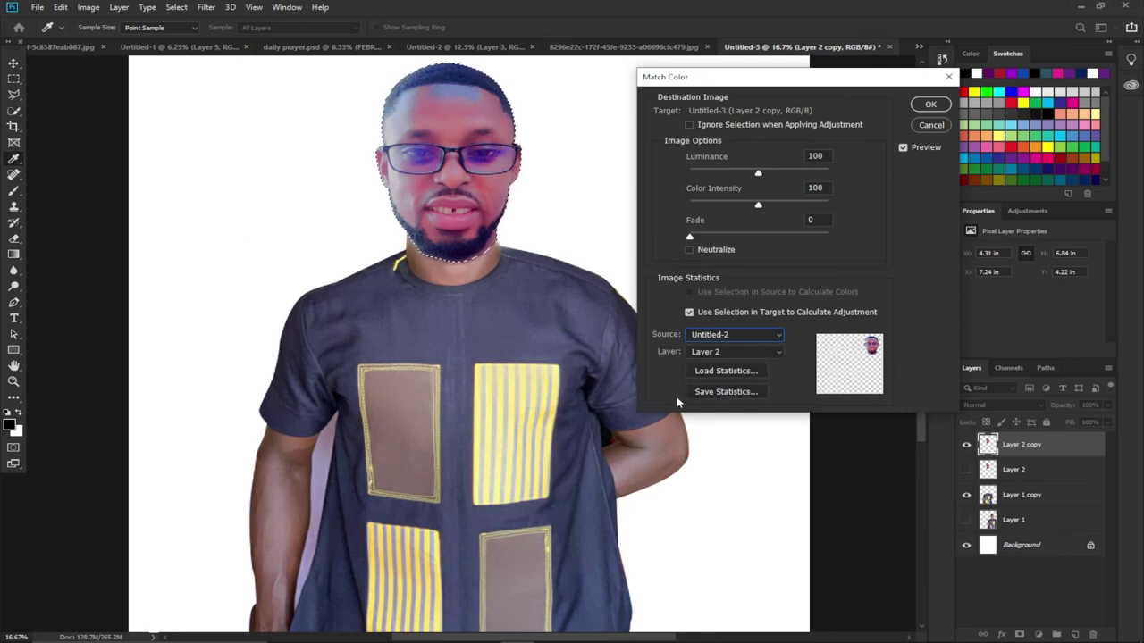
click(768, 353)
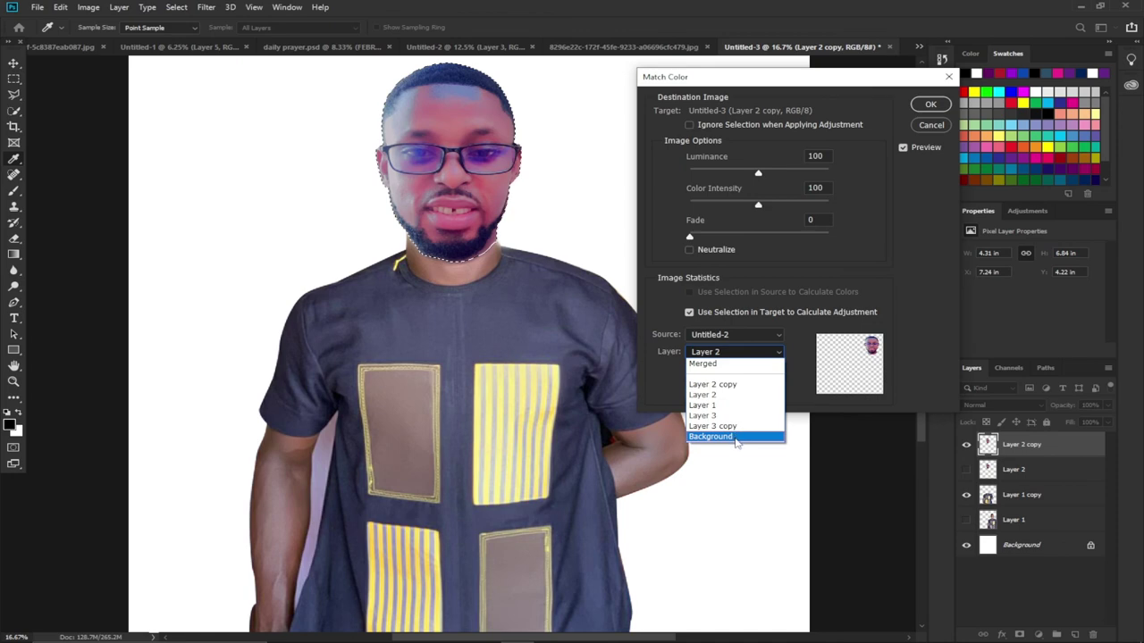
click(734, 437)
click(755, 360)
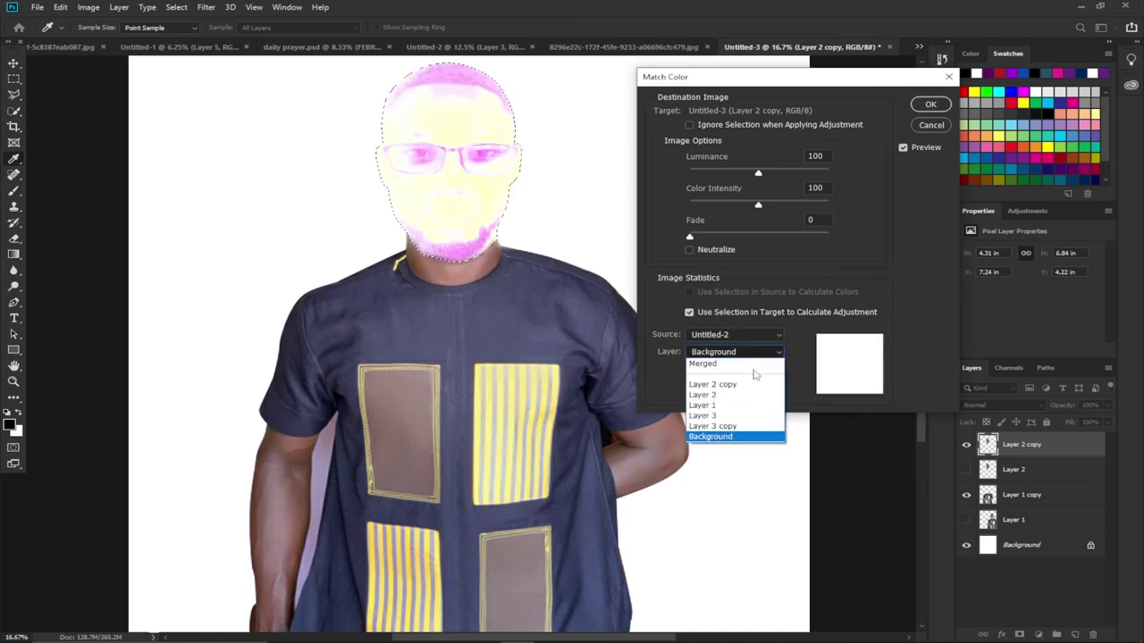
click(731, 426)
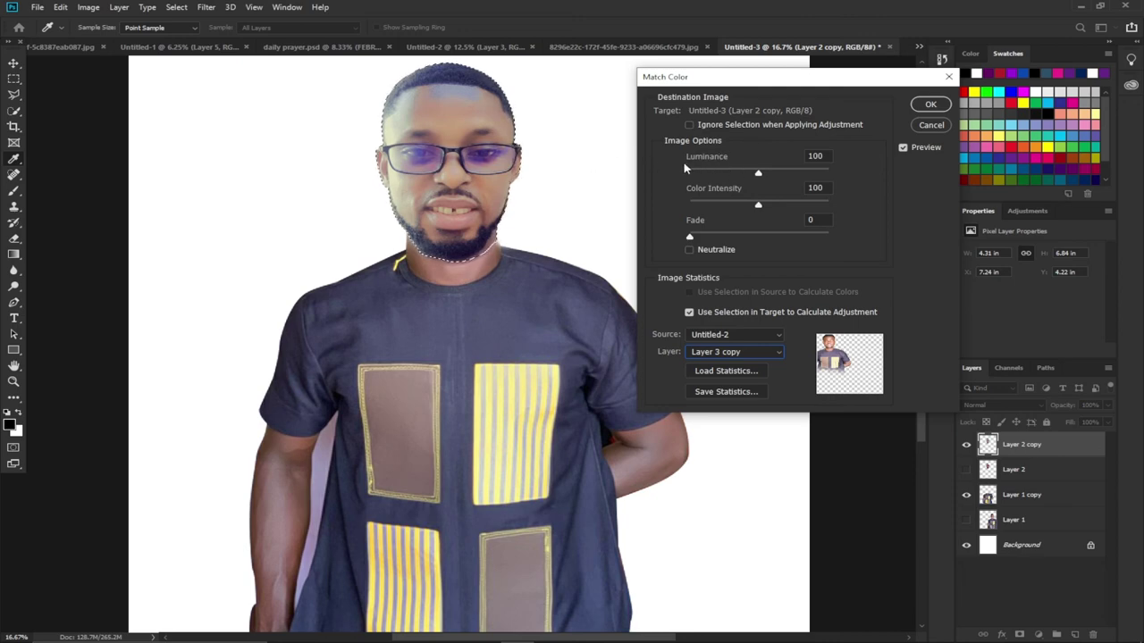
Step: Set Color Intensity to 109 and Luminance to 100, apply the color match to the head, and deselect it
drag(756, 207, 742, 208)
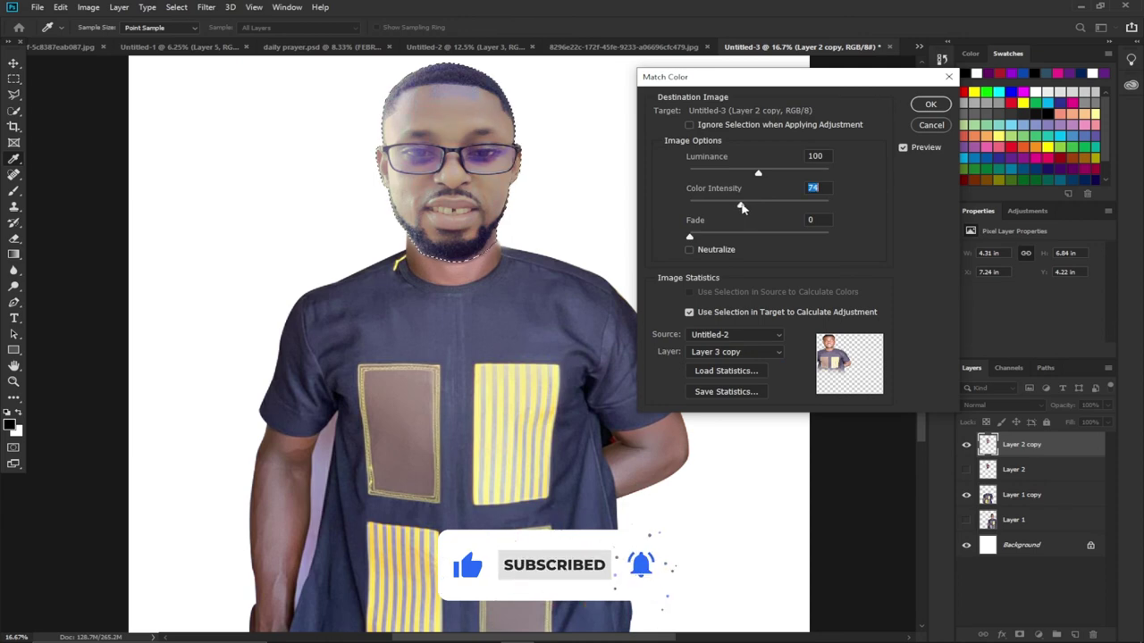
drag(755, 207, 766, 208)
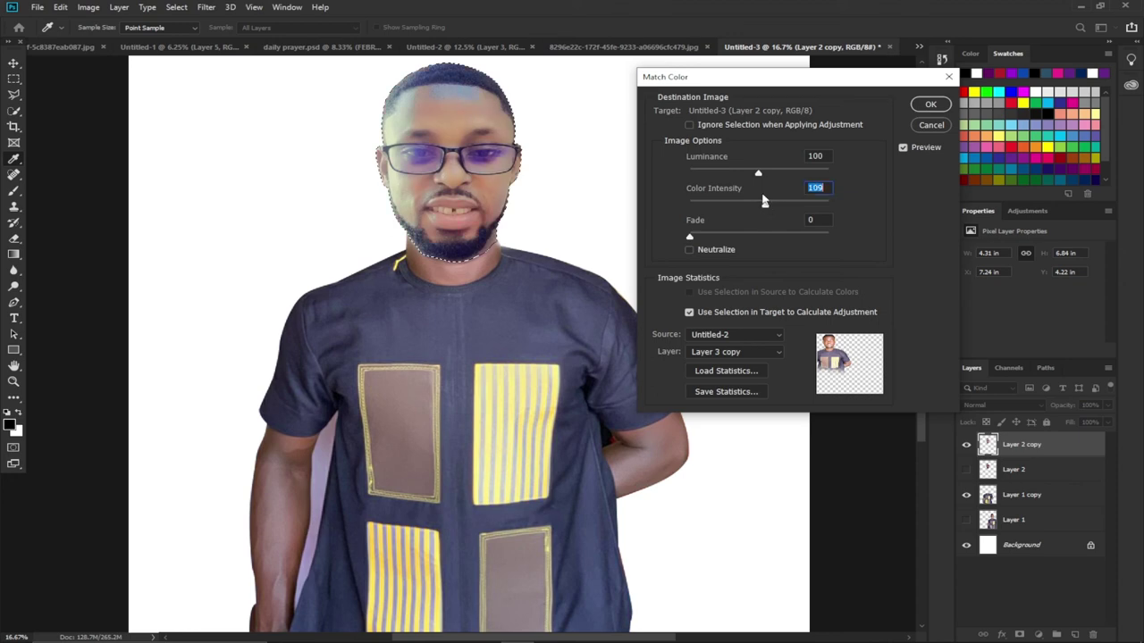
drag(757, 176, 739, 176)
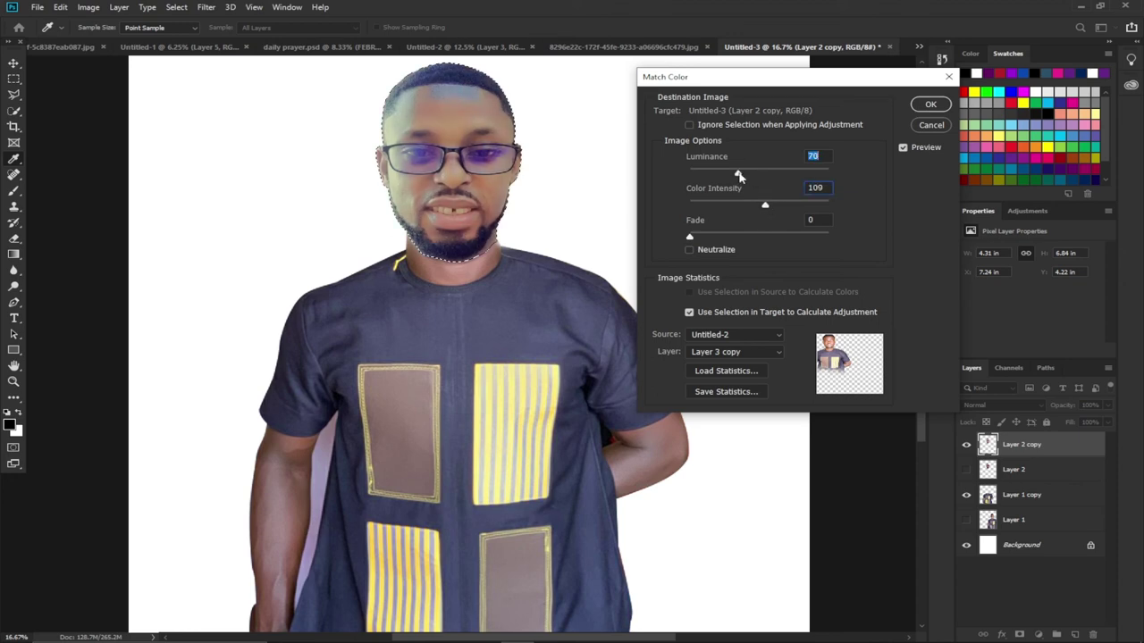
drag(761, 176, 762, 176)
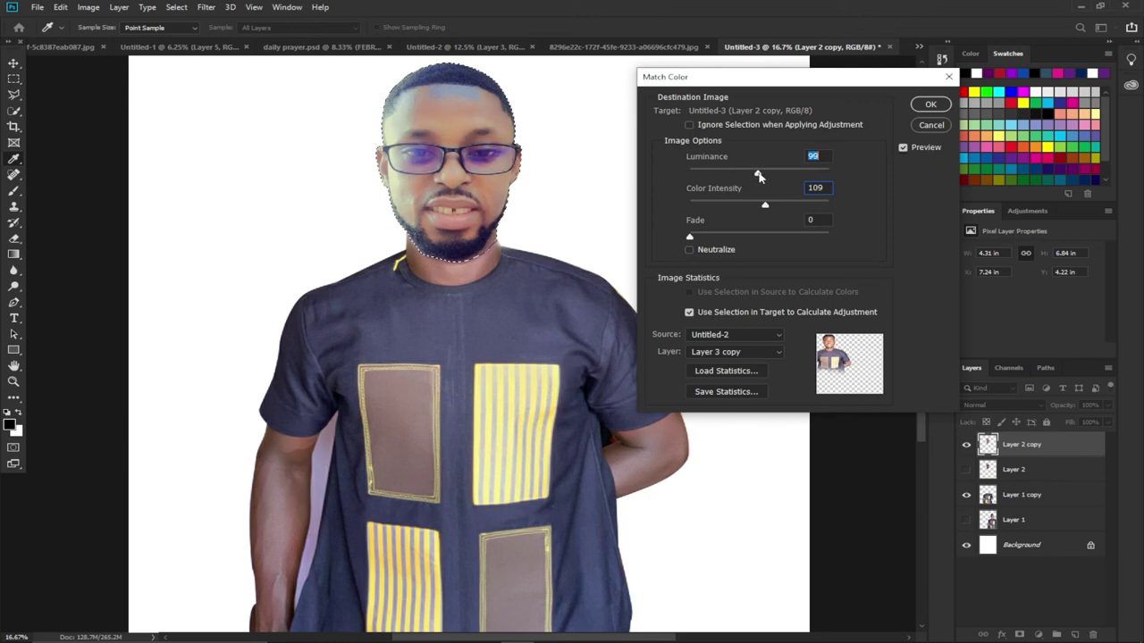
text(1)
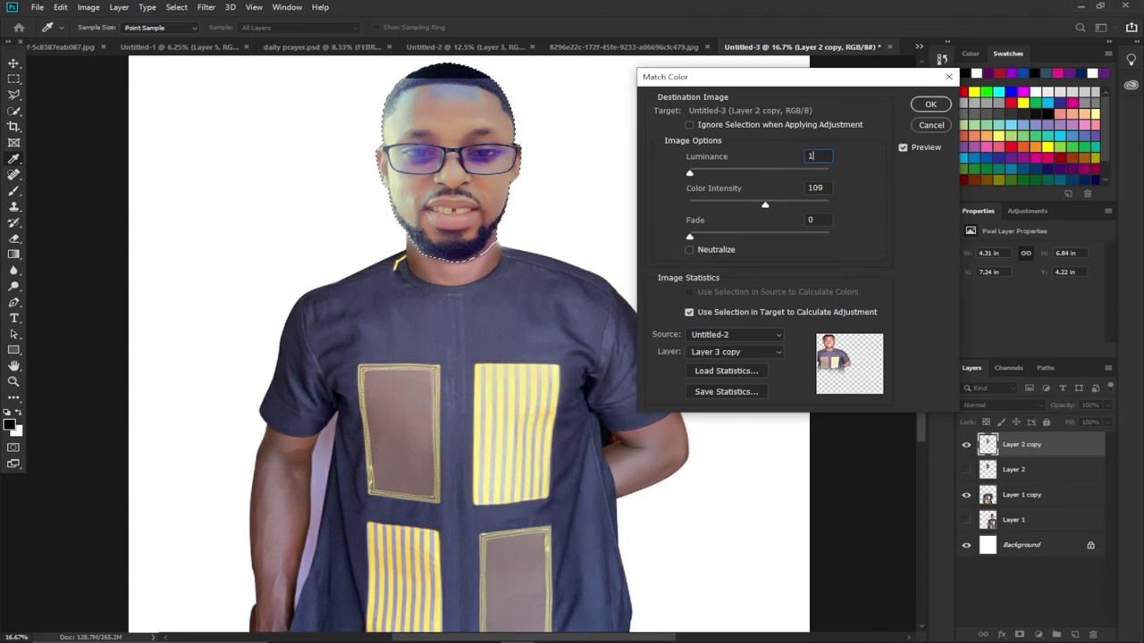
text(00)
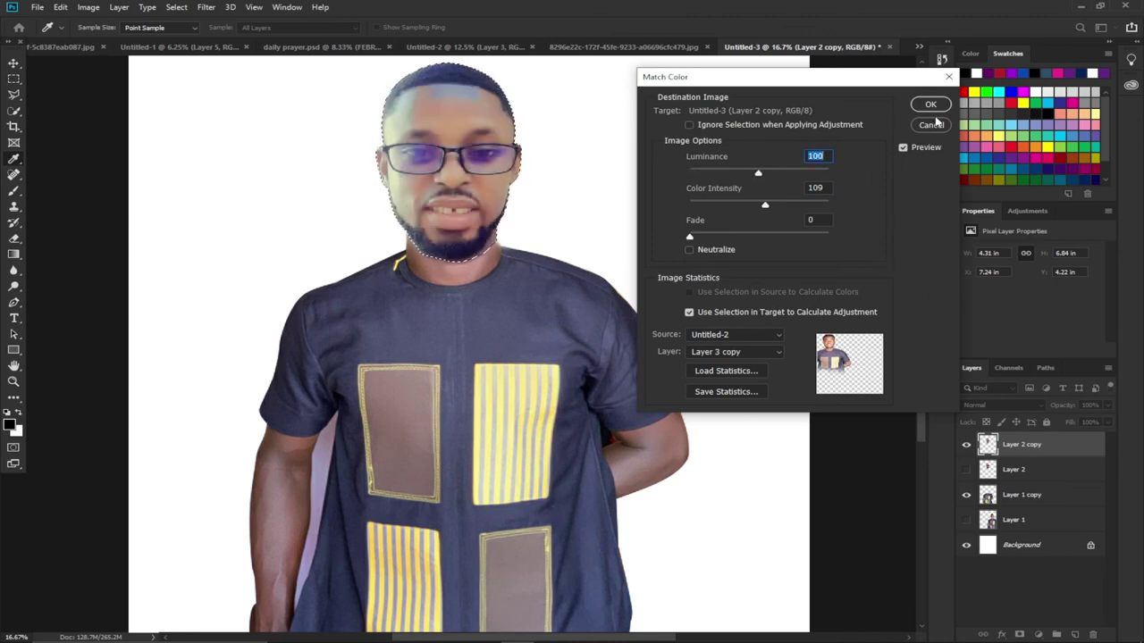
click(931, 109)
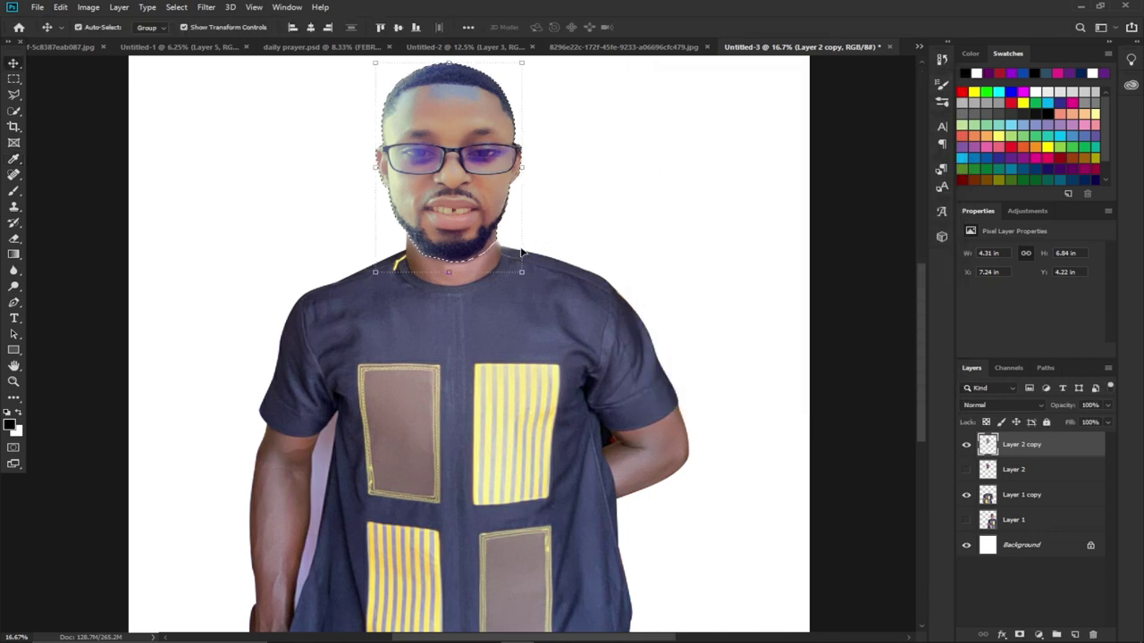
drag(549, 185, 550, 188)
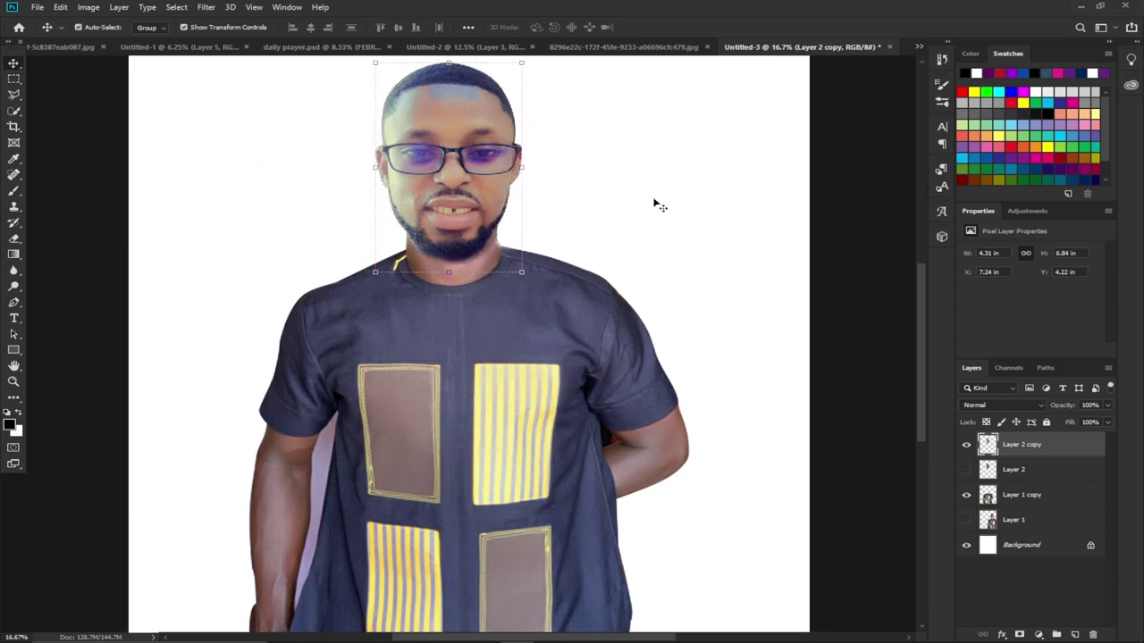
Step: Show the original Layer 1 beside the composite to compare the recolored head with the original one
click(15, 381)
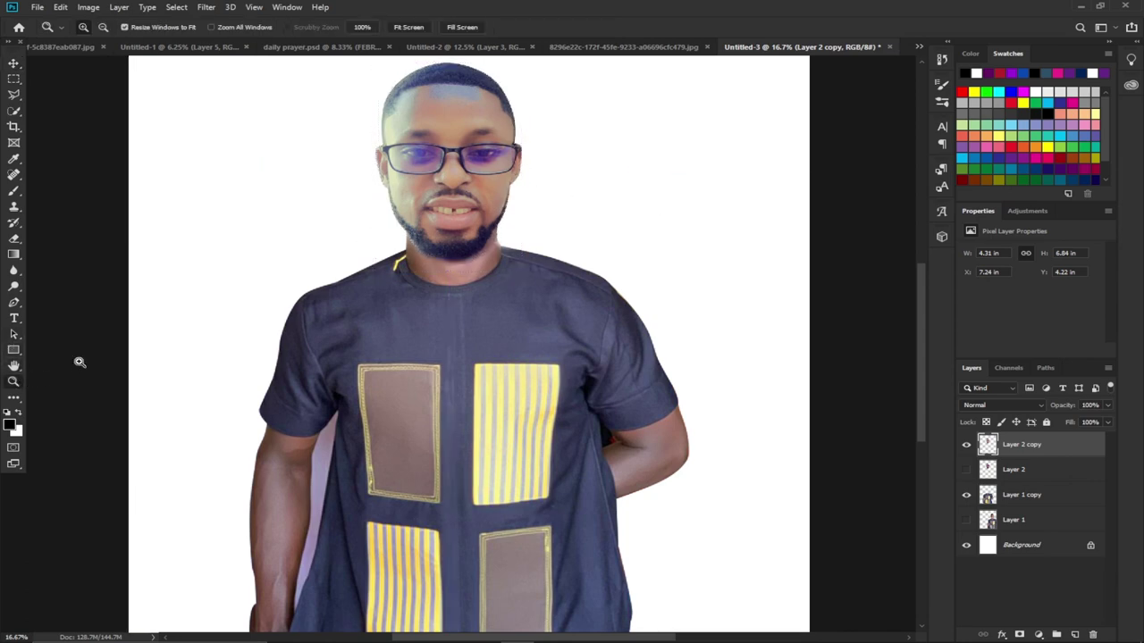
alt+click(277, 296)
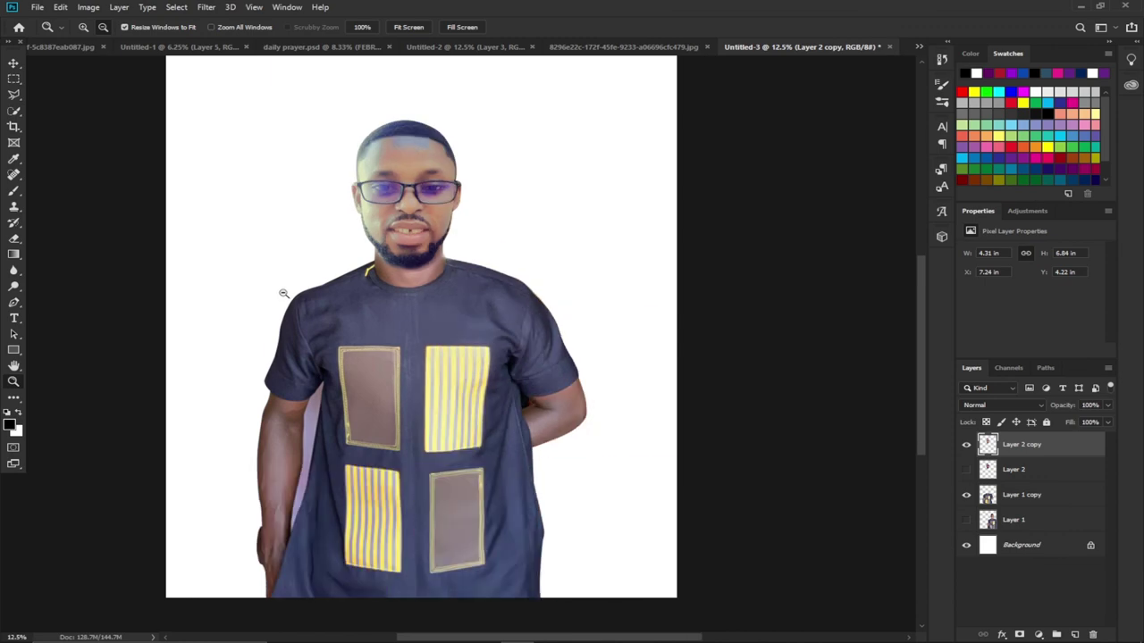
alt+click(283, 293)
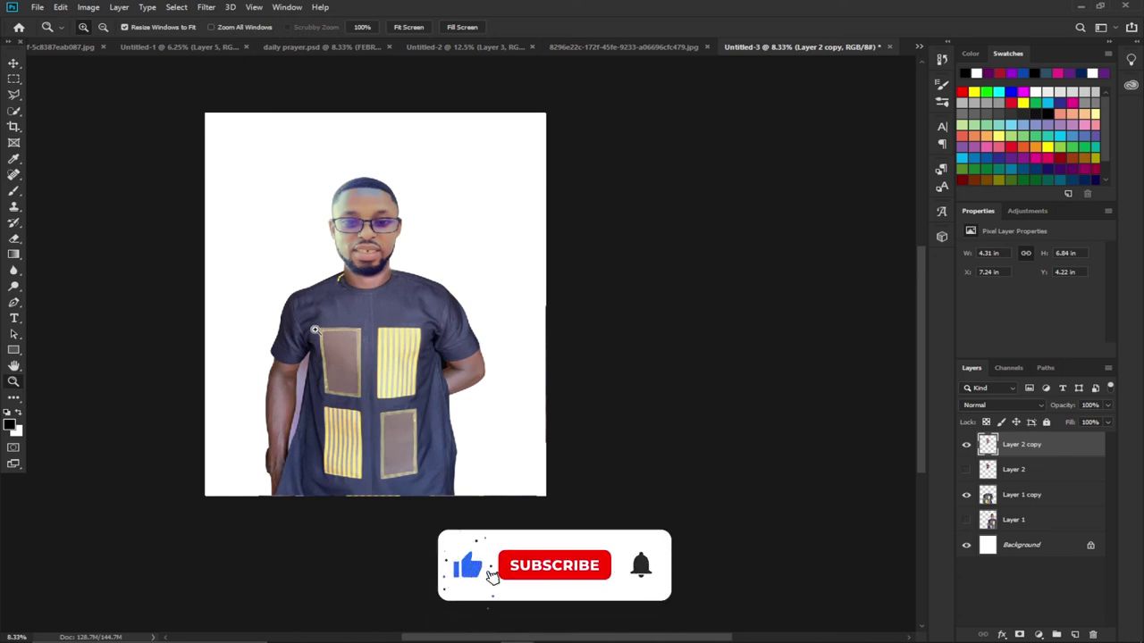
click(349, 336)
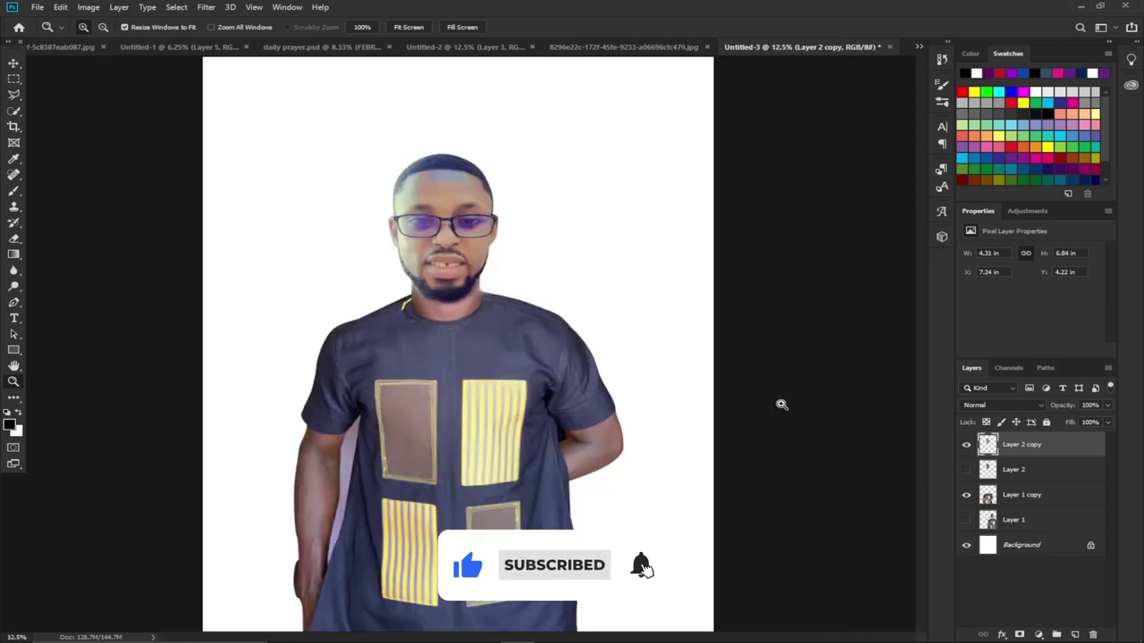
click(966, 522)
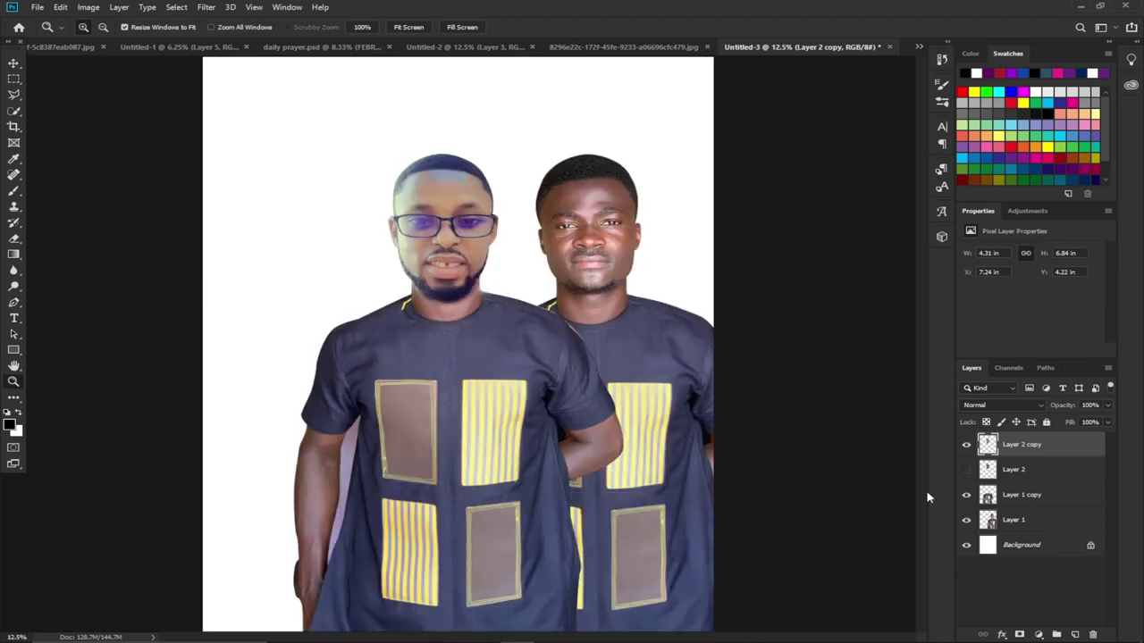